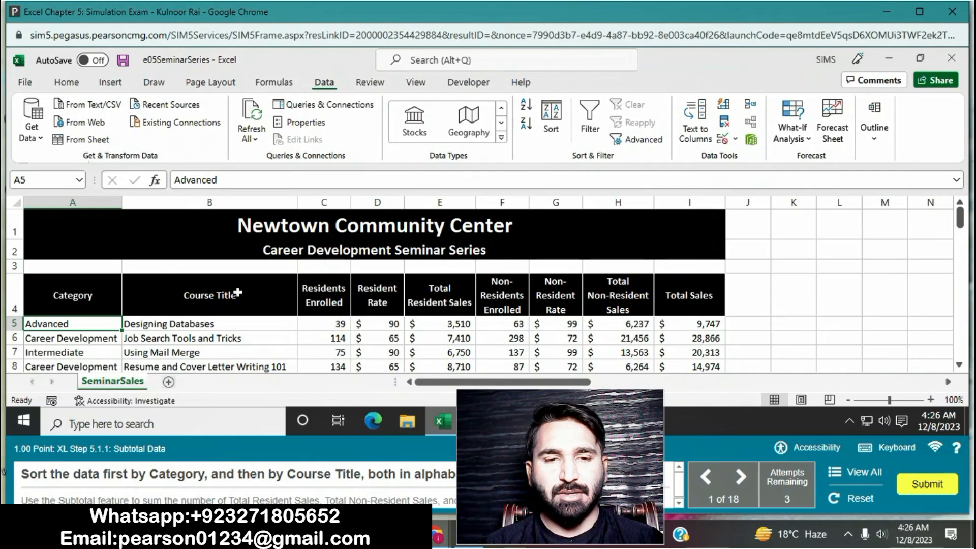
click(88, 296)
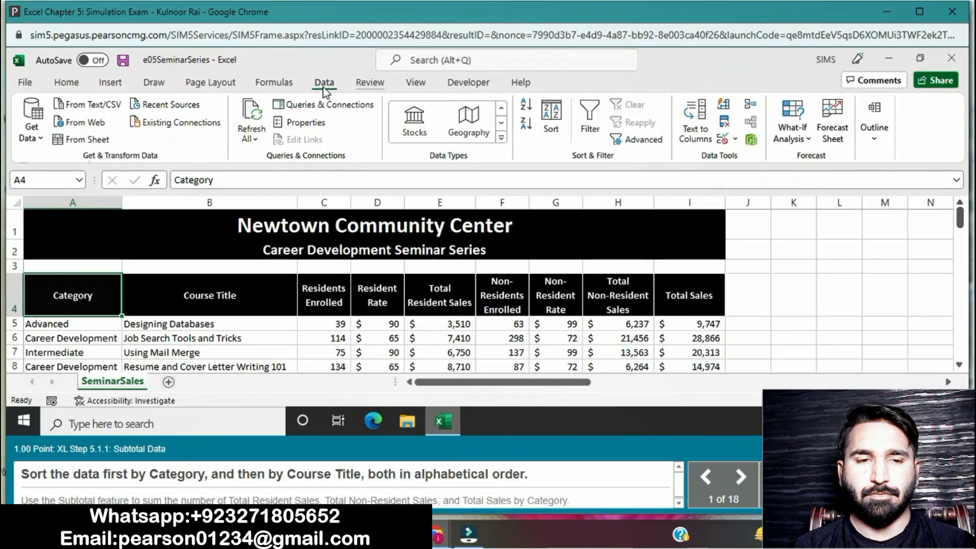
click(76, 81)
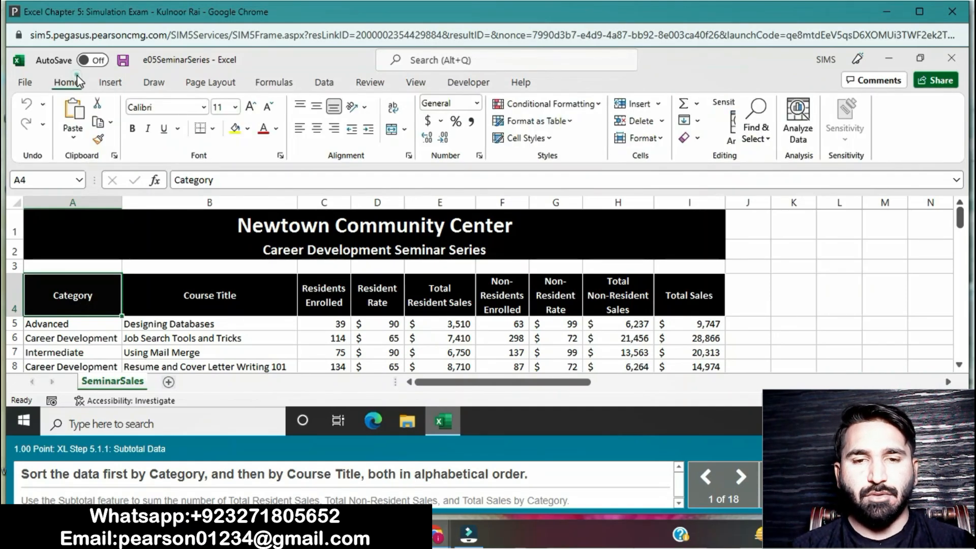
click(770, 137)
click(770, 137)
click(771, 137)
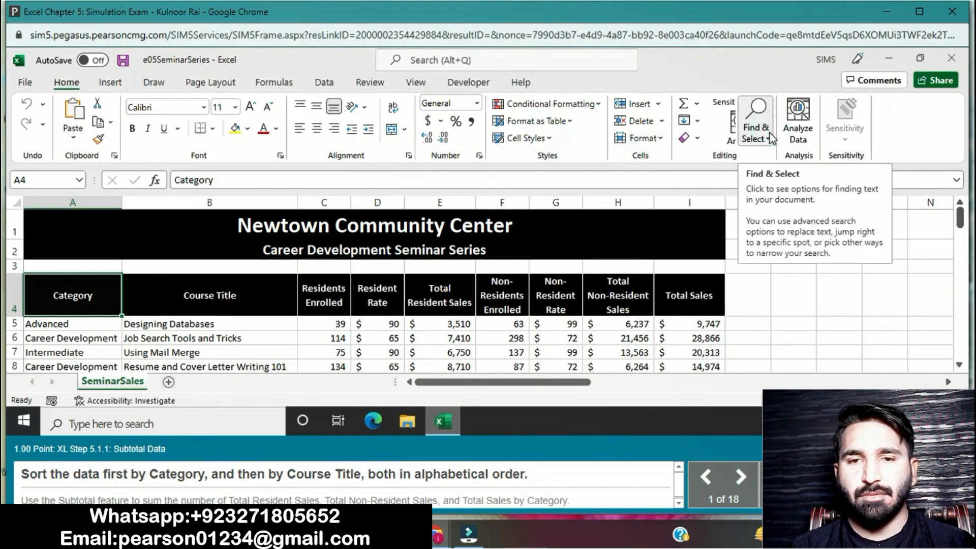
click(330, 86)
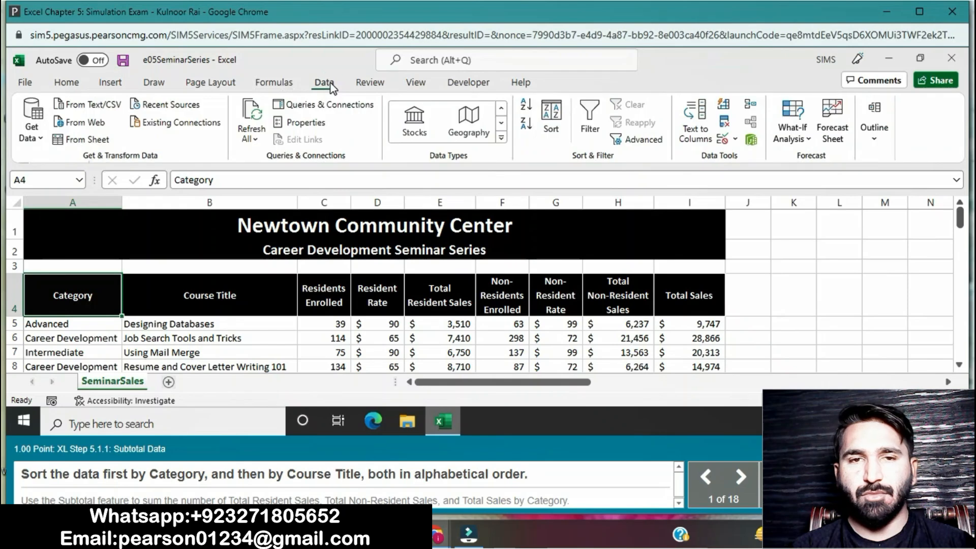
- Sort the seminar data by Category and then by Course Title, both on cell values from A to Z
click(552, 117)
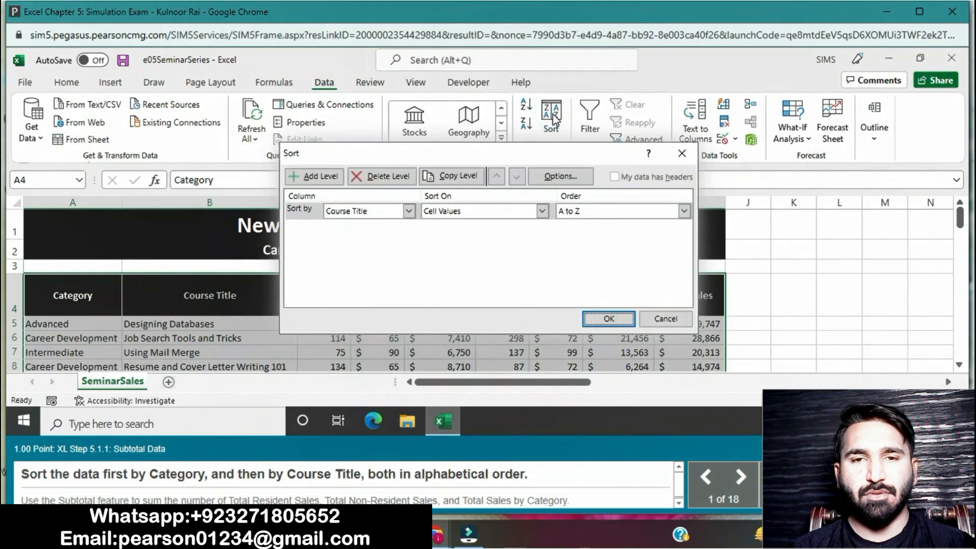
click(409, 210)
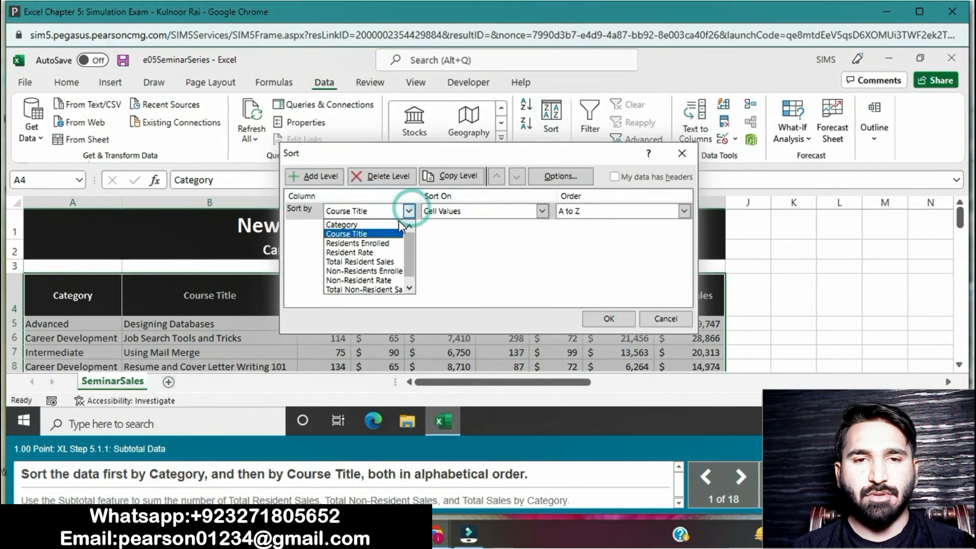
click(398, 224)
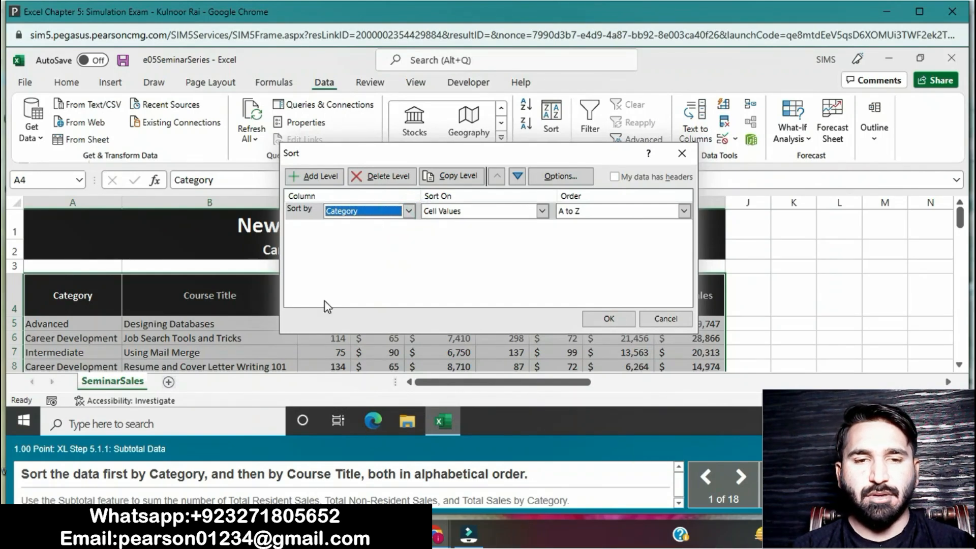
click(316, 177)
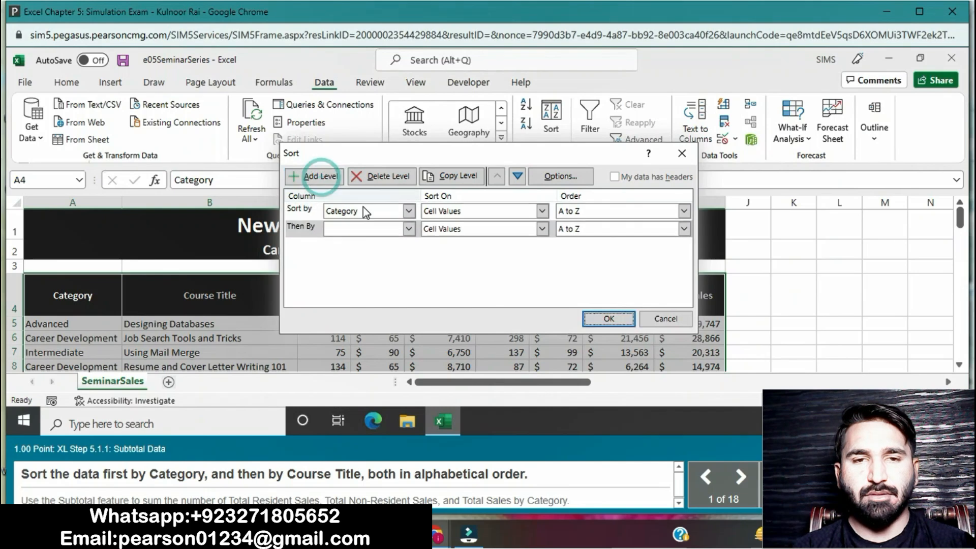
click(410, 229)
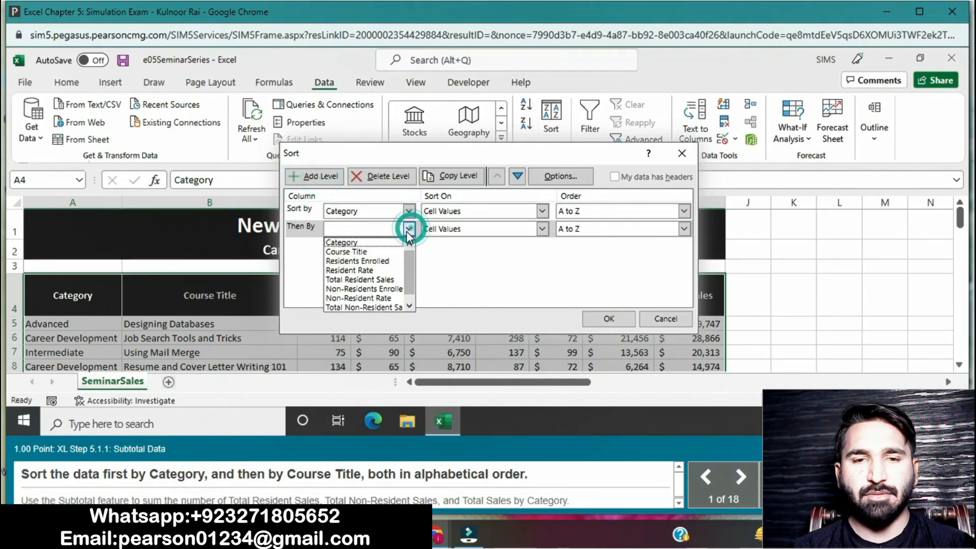
click(383, 248)
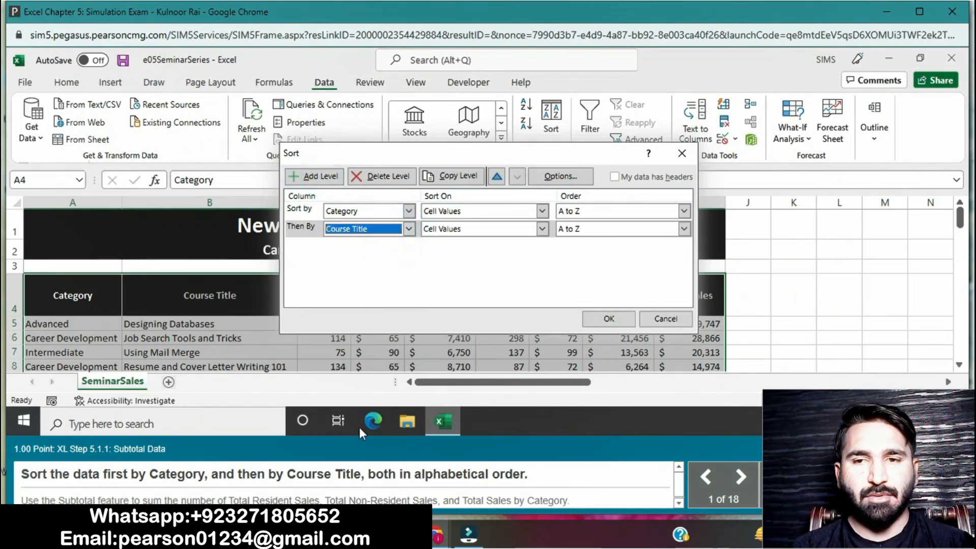
click(607, 319)
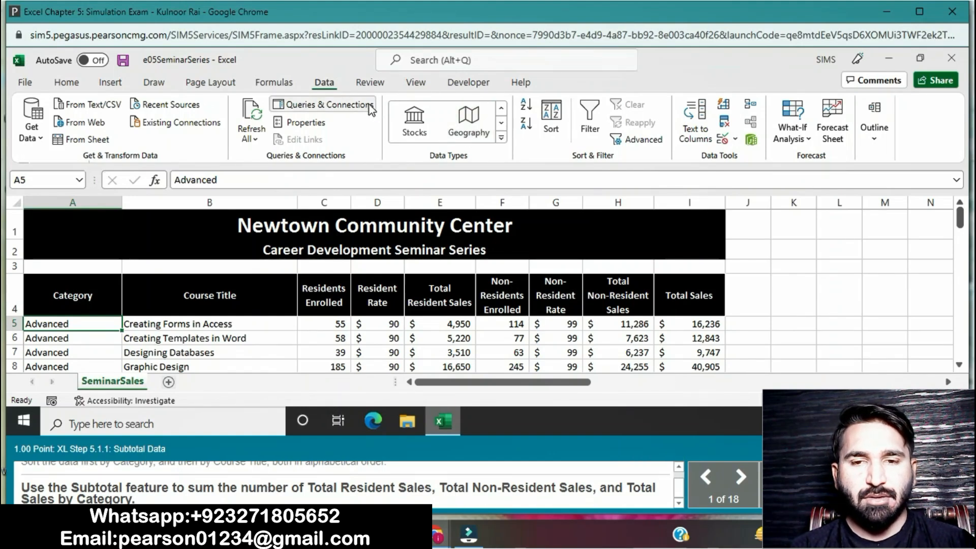
- Add Sum subtotals at each change in Category for Total Resident Sales, Total Non-Resident Sales and Total Sales
click(414, 83)
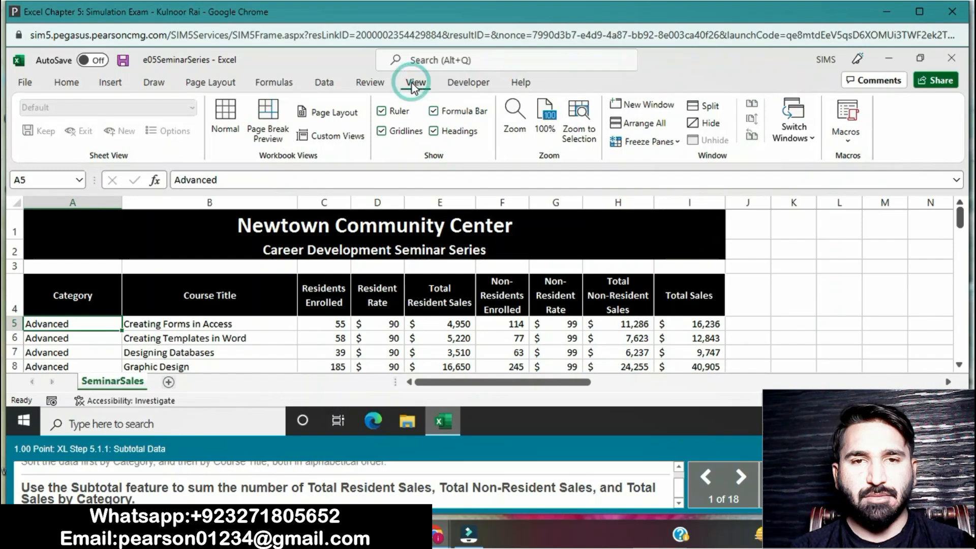
click(334, 83)
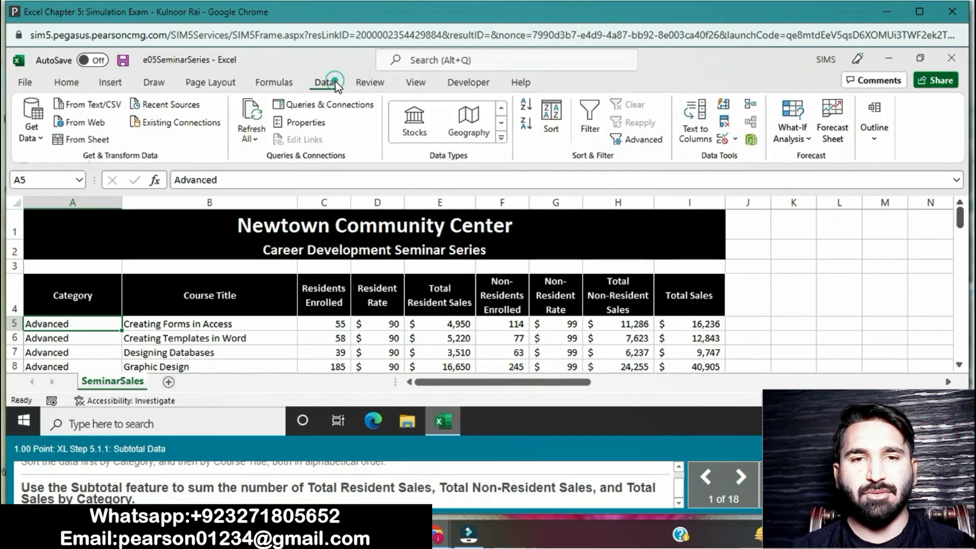
click(869, 132)
click(878, 184)
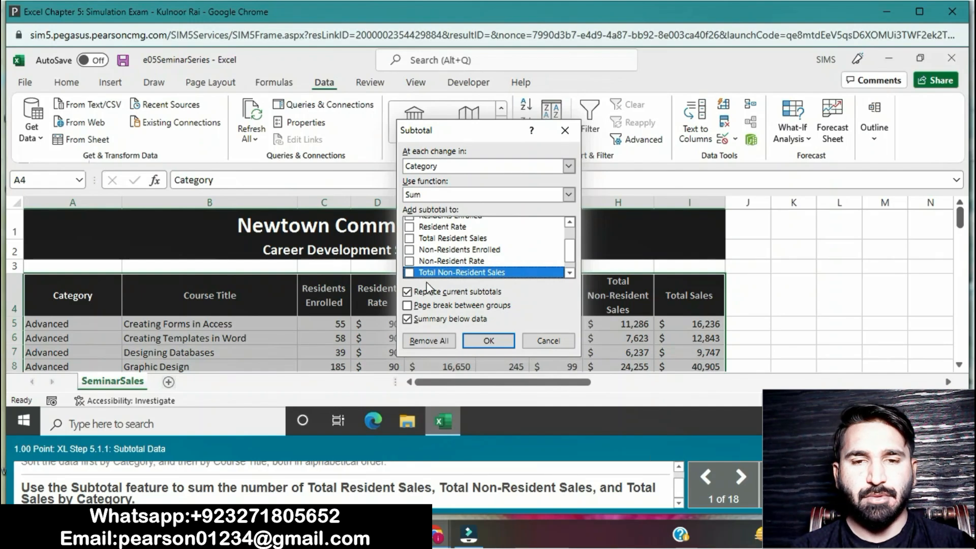
click(411, 240)
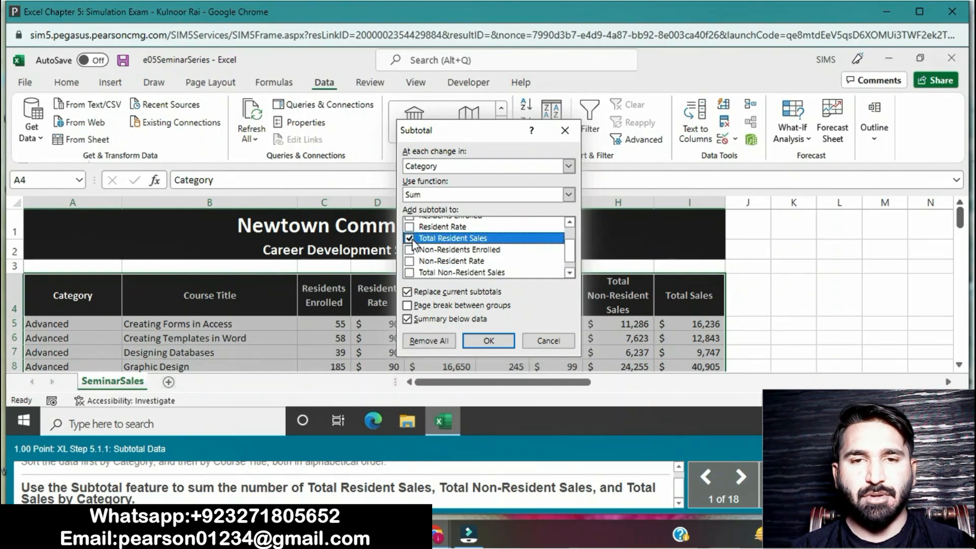
click(412, 274)
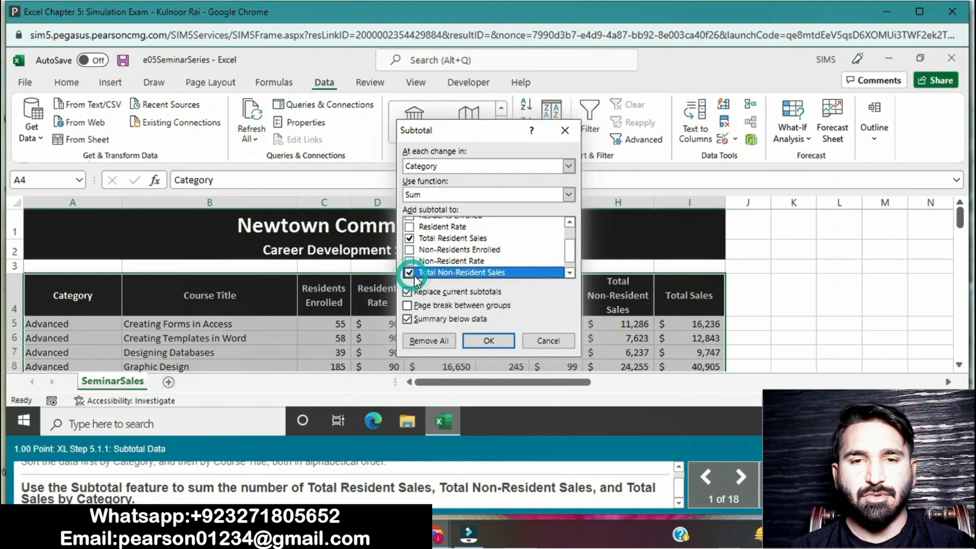
click(570, 275)
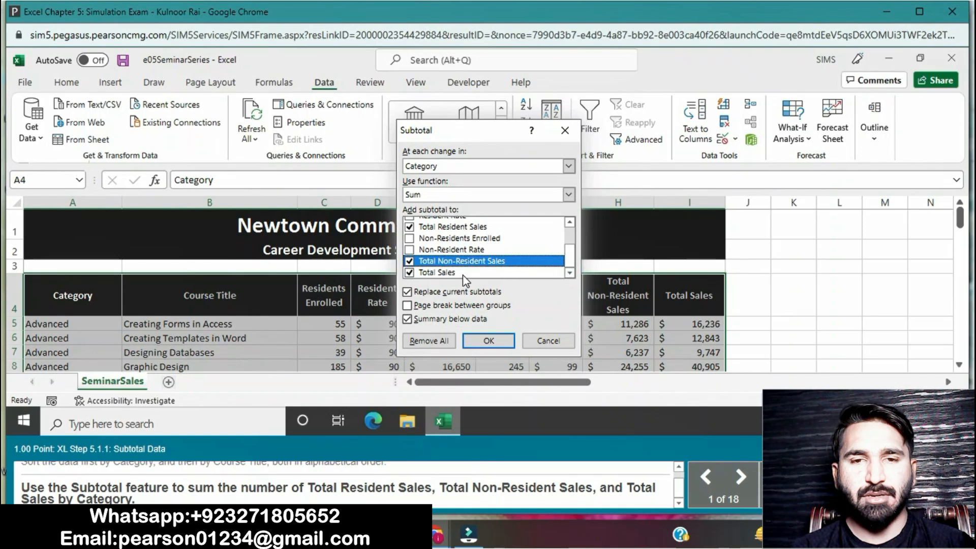
click(485, 340)
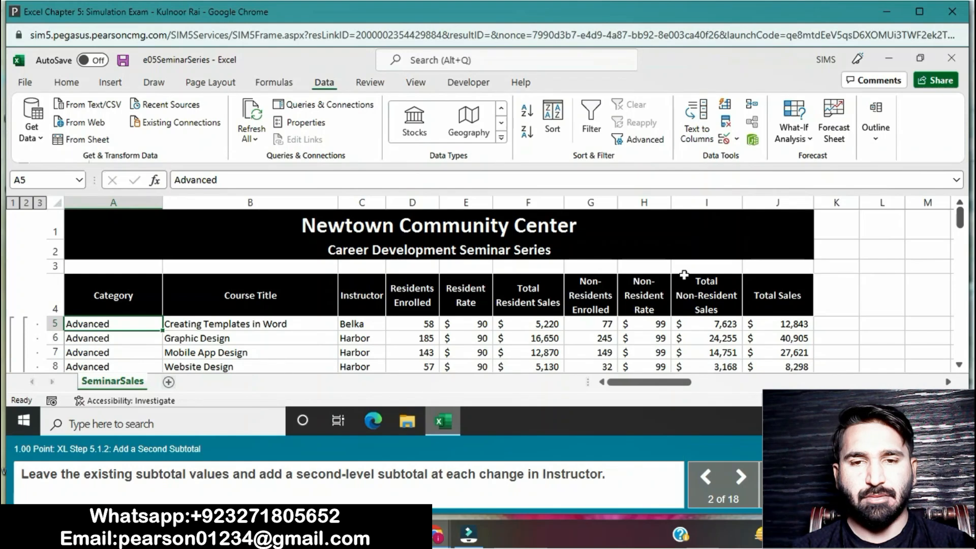
- Add a second-level Sum subtotal at each change in Instructor without replacing the current subtotals
click(882, 143)
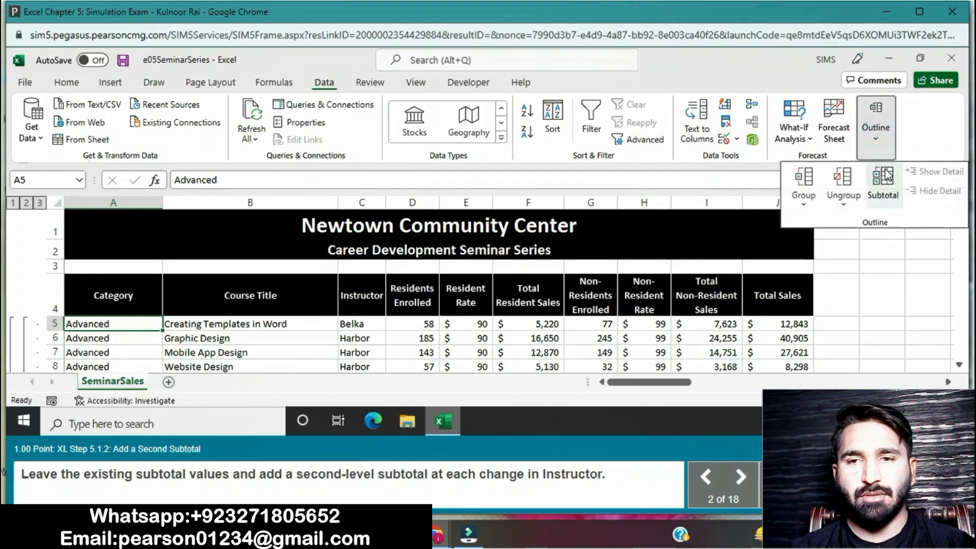
click(887, 183)
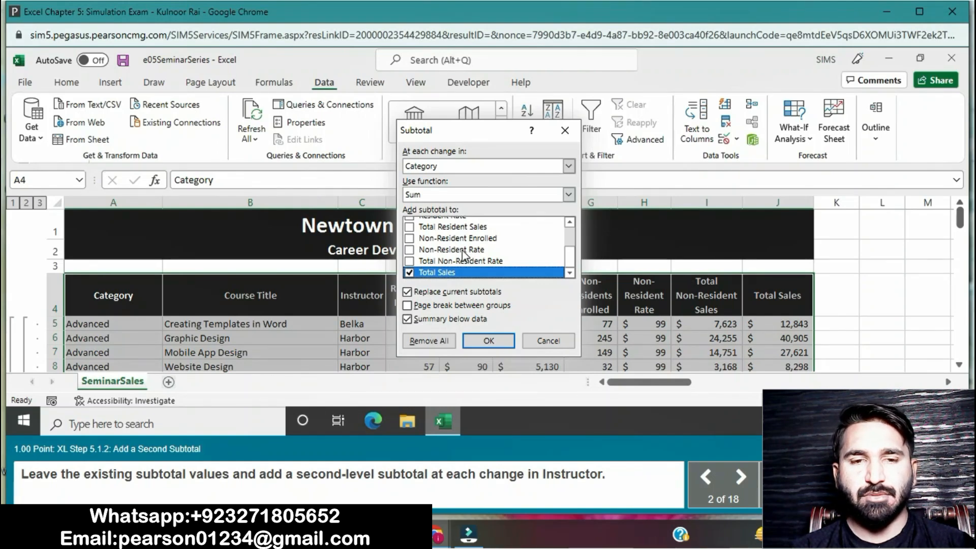
click(570, 166)
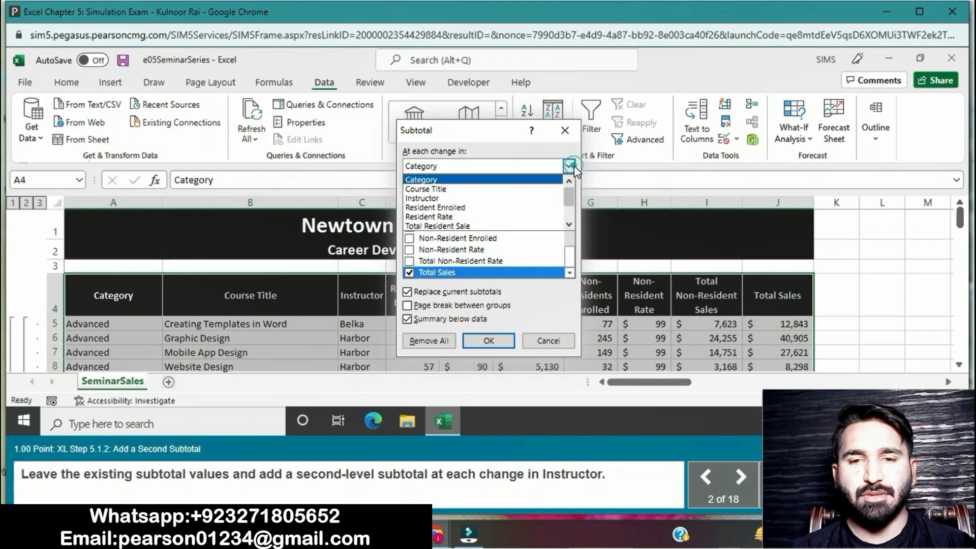
click(520, 198)
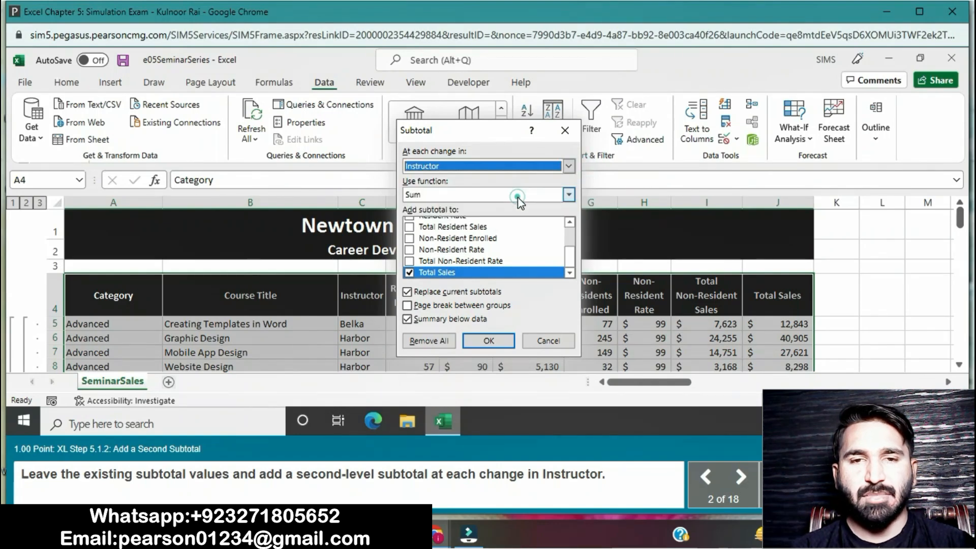
click(408, 292)
click(410, 294)
click(407, 291)
click(487, 340)
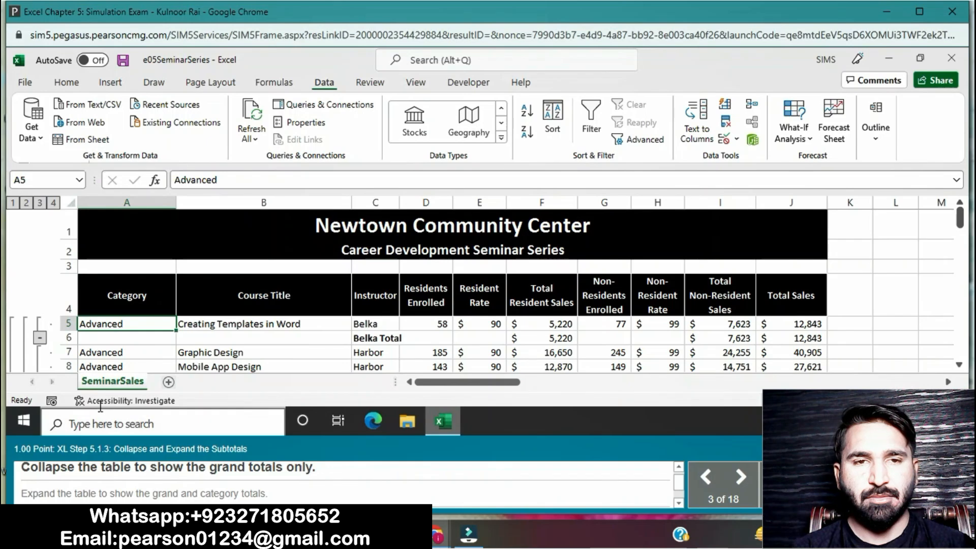
- Collapse the subtotaled table to the grand total only and expand it again level by level to the entire table
click(13, 203)
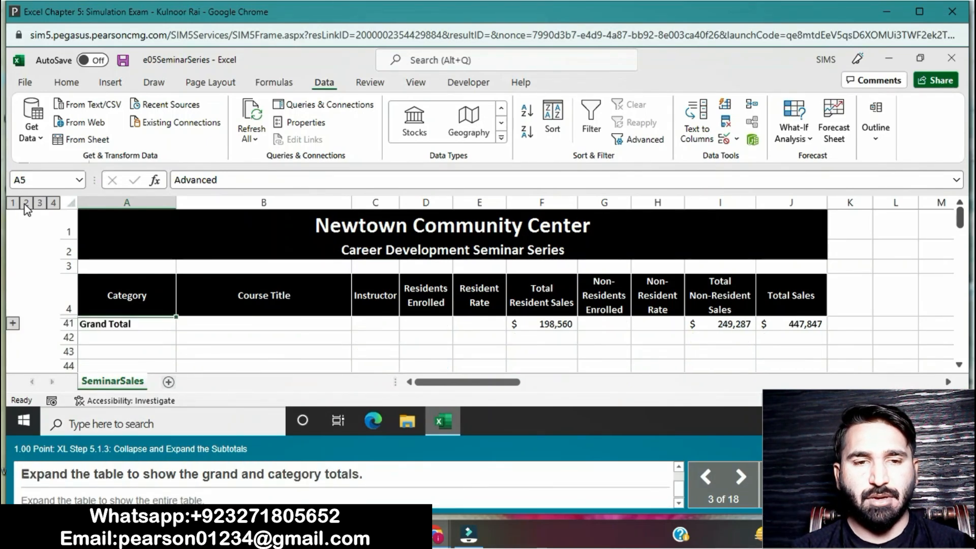
click(26, 203)
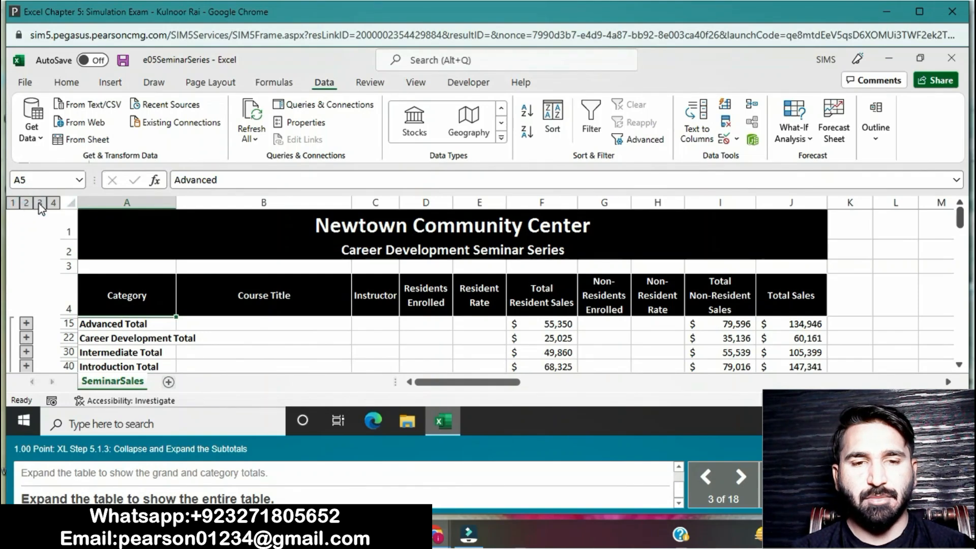
click(40, 203)
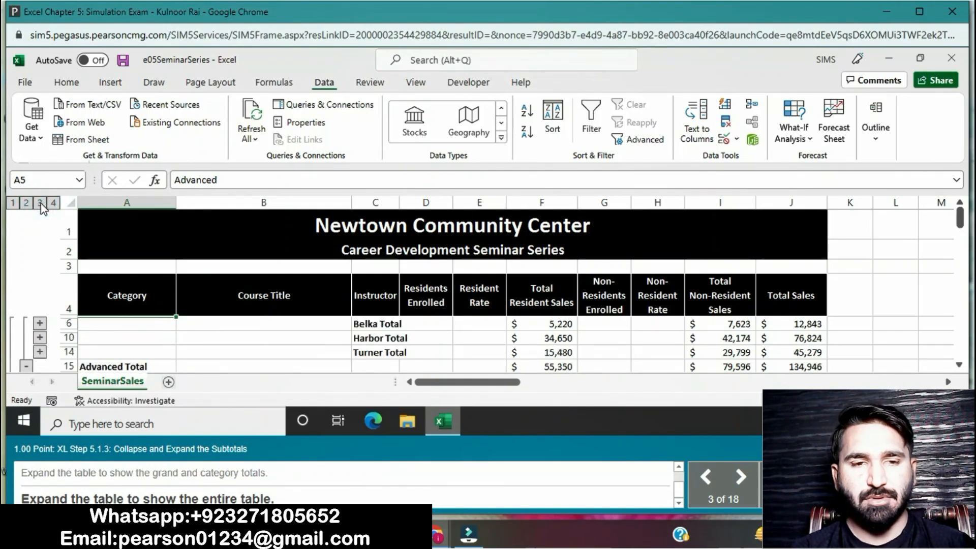
click(53, 203)
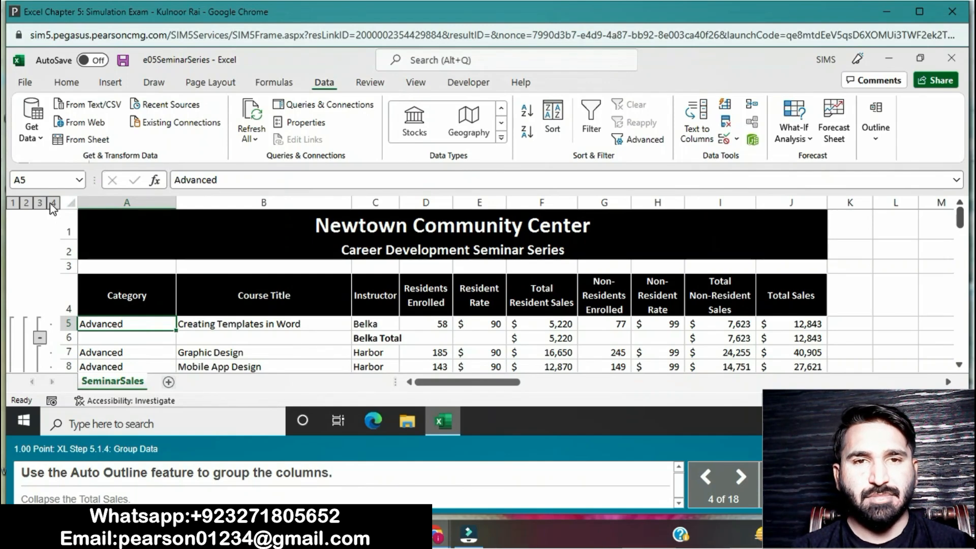
- Group the columns with Auto Outline, modifying the existing outline, and collapse the Total Sales column group
click(875, 130)
click(803, 190)
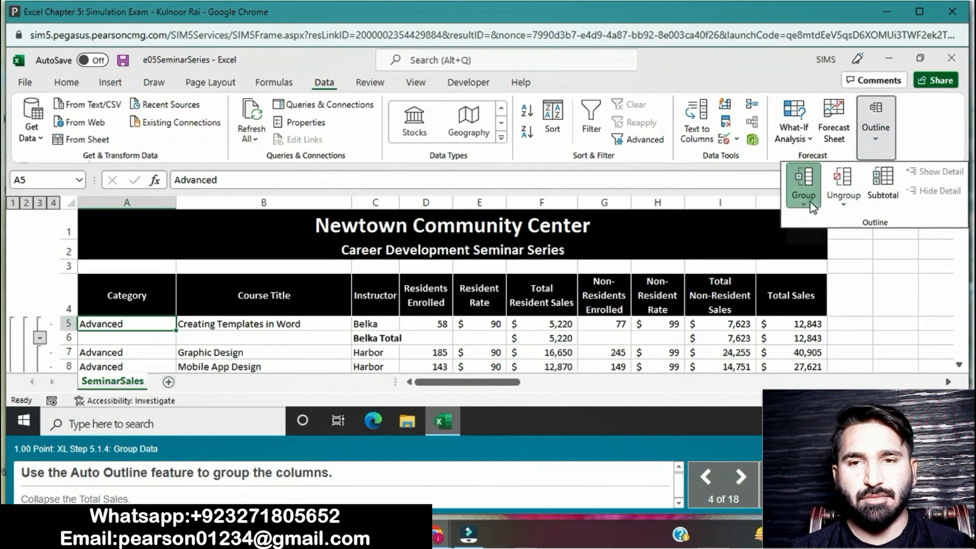
click(831, 236)
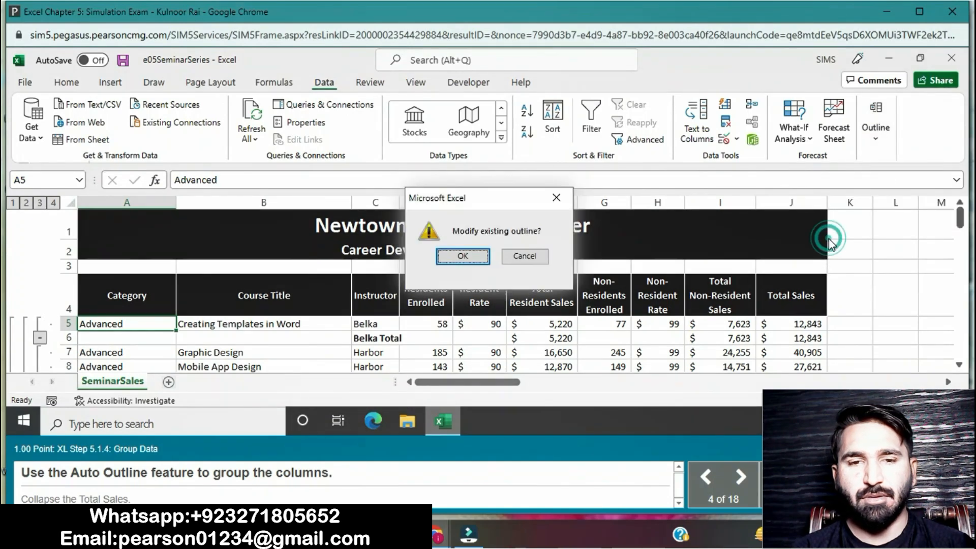
click(474, 258)
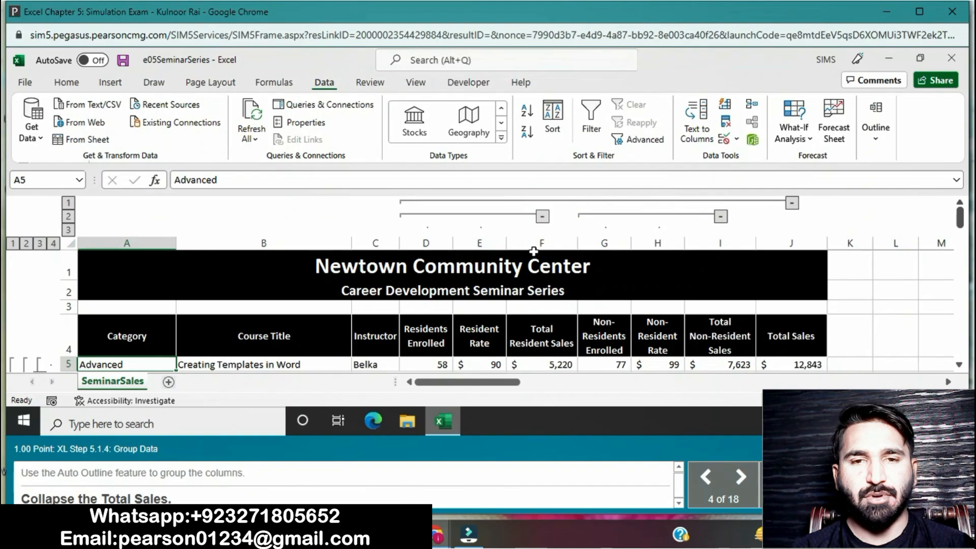
click(789, 203)
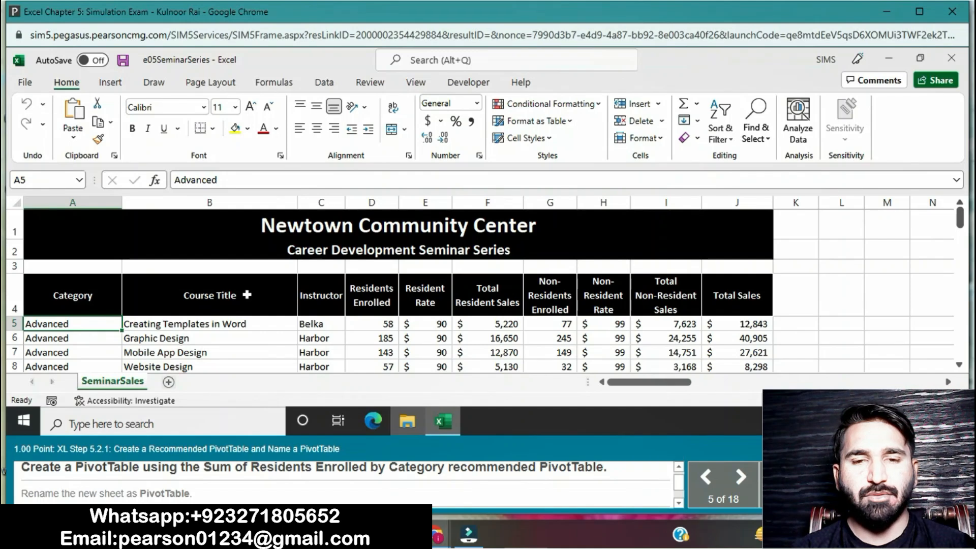
- Create a PivotTable from the recommended layout Sum of Residents Enrolled by Category
click(120, 77)
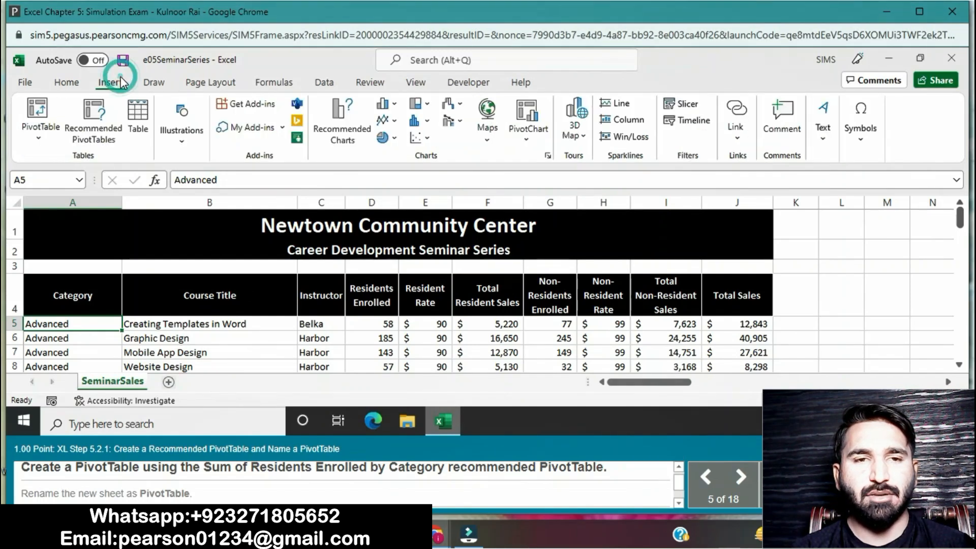
click(103, 106)
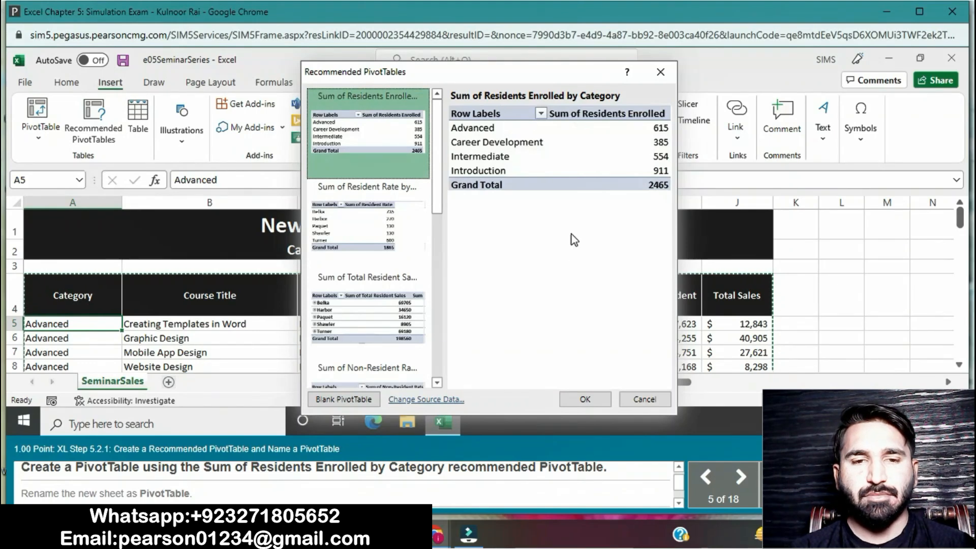
click(588, 400)
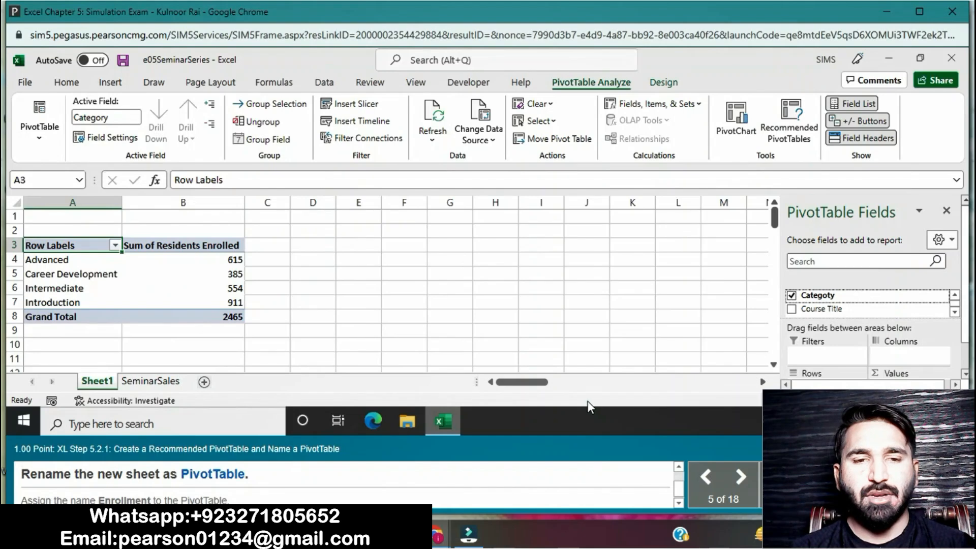
- Rename the new sheet holding the PivotTable as PivotTable
click(41, 138)
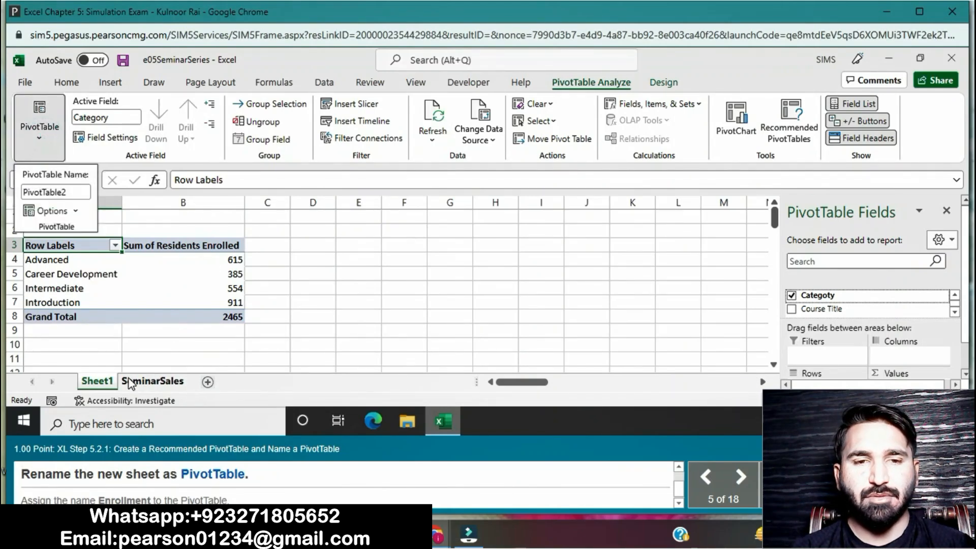
right_click(114, 384)
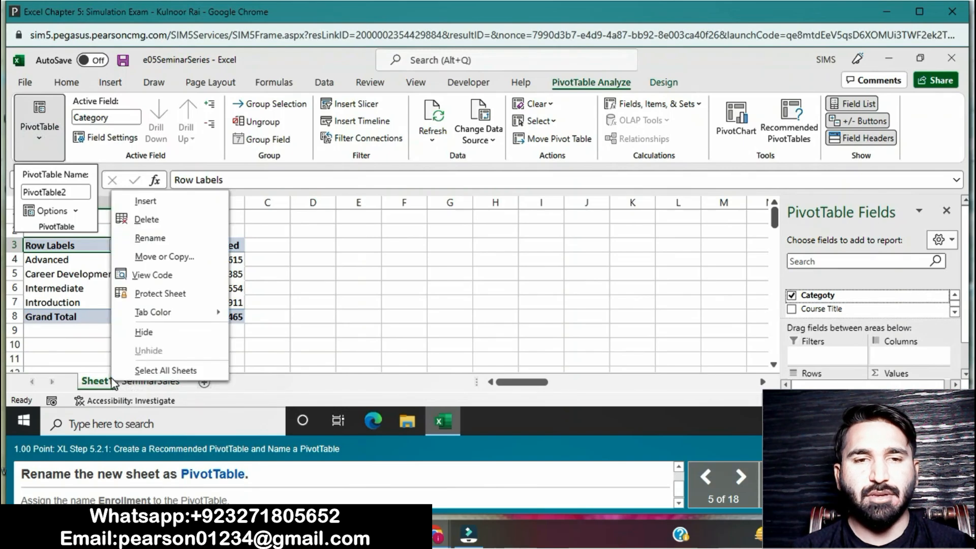
click(160, 236)
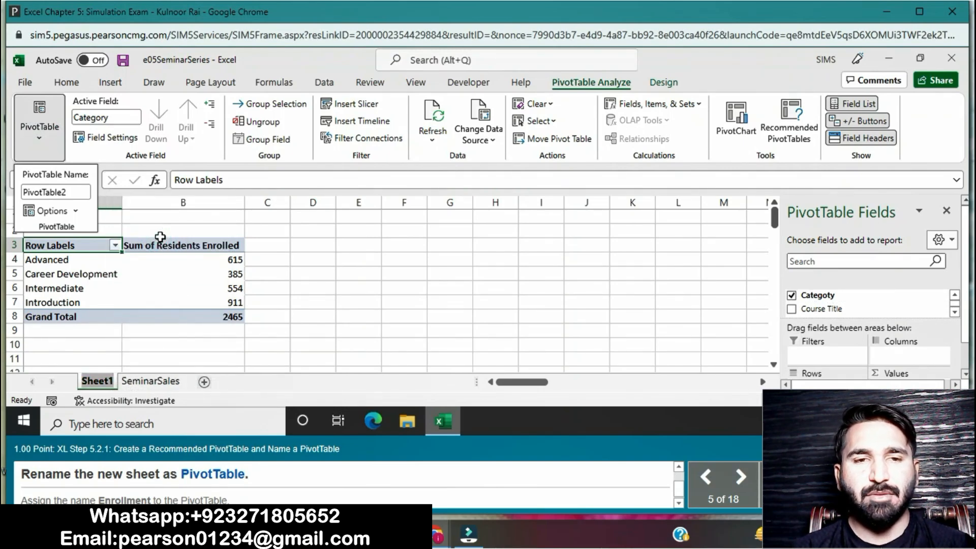
key(BackSpace)
text(P)
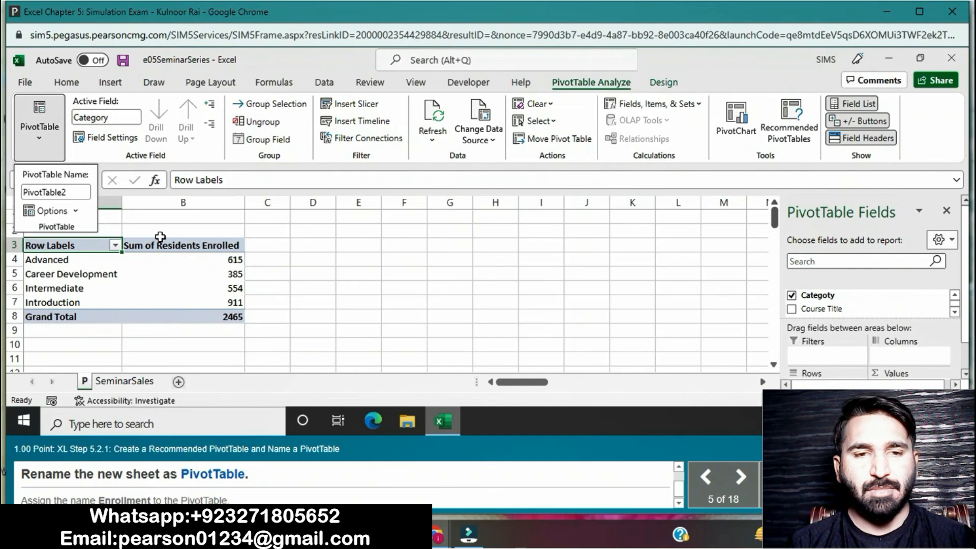
text(ivot)
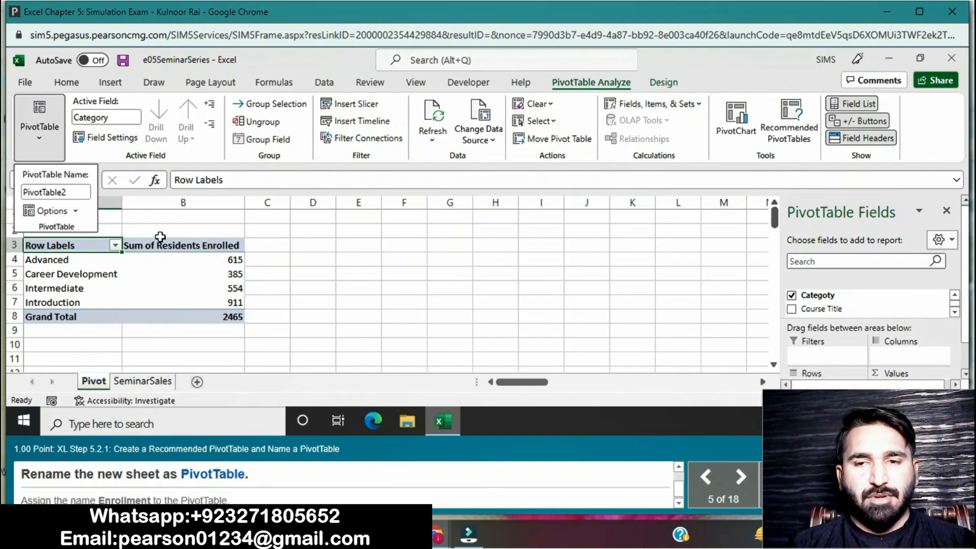
text(Ta)
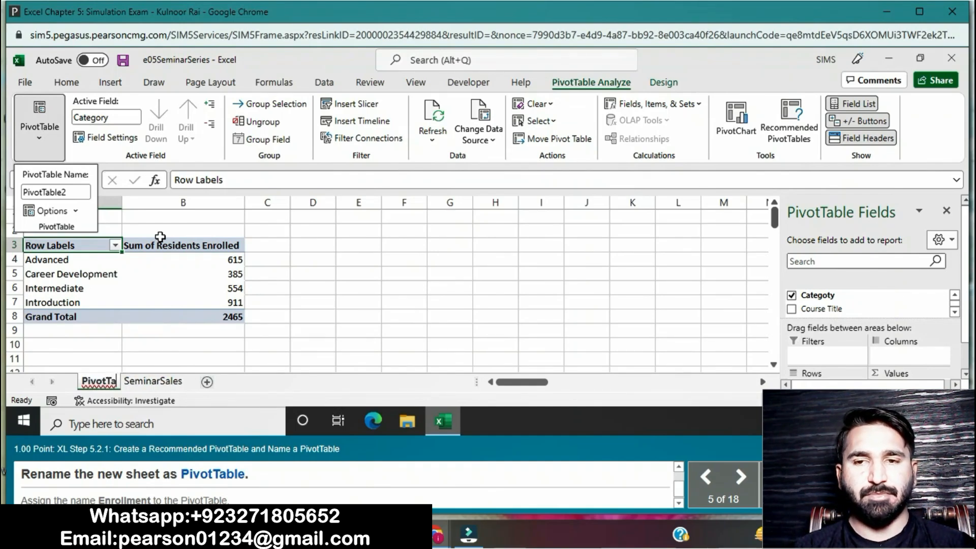
text(ble)
key(Return)
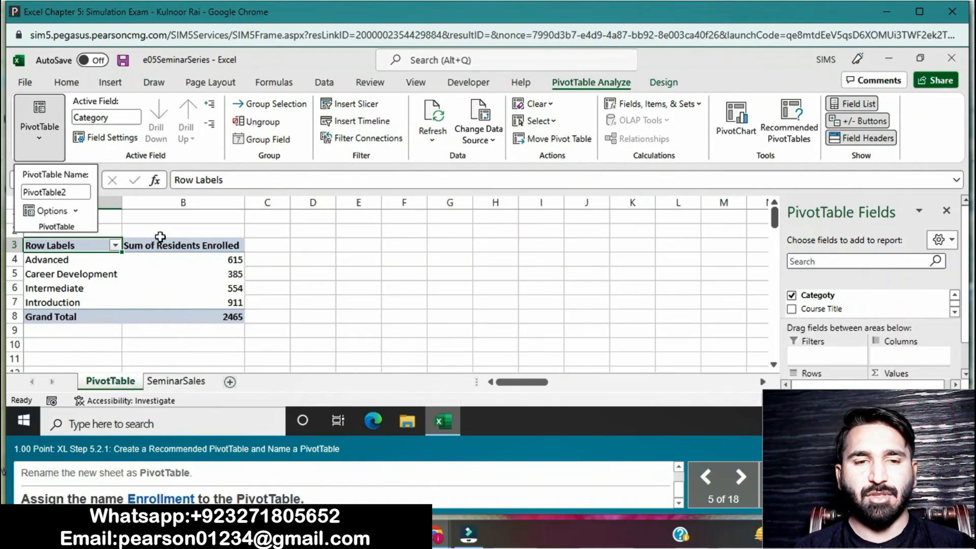
- Assign the name Enrollment to the PivotTable
click(84, 191)
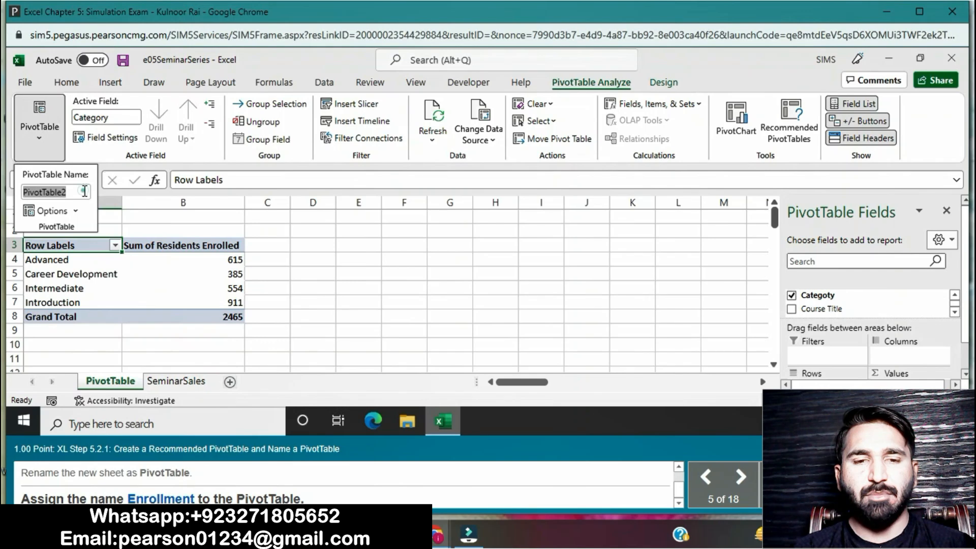
key(BackSpace)
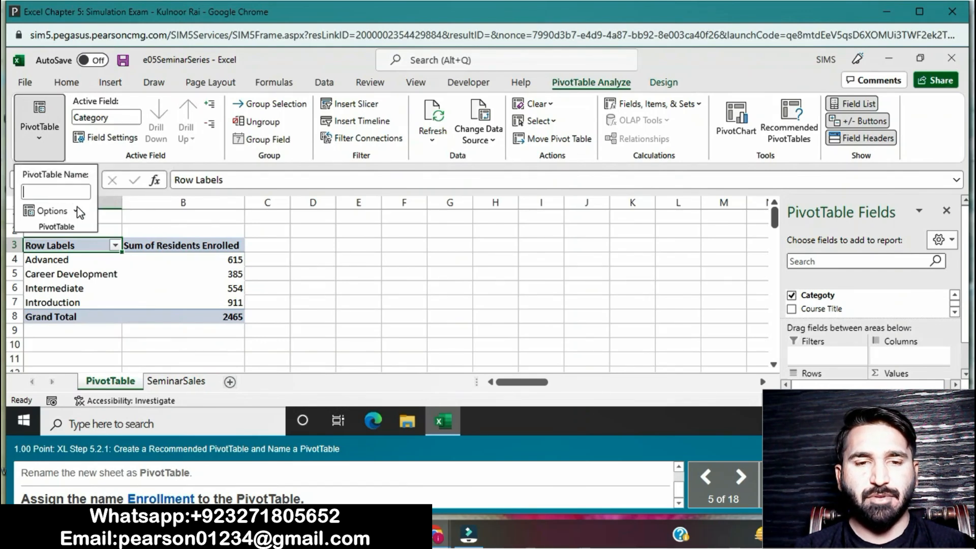
click(63, 194)
text(Enrollment)
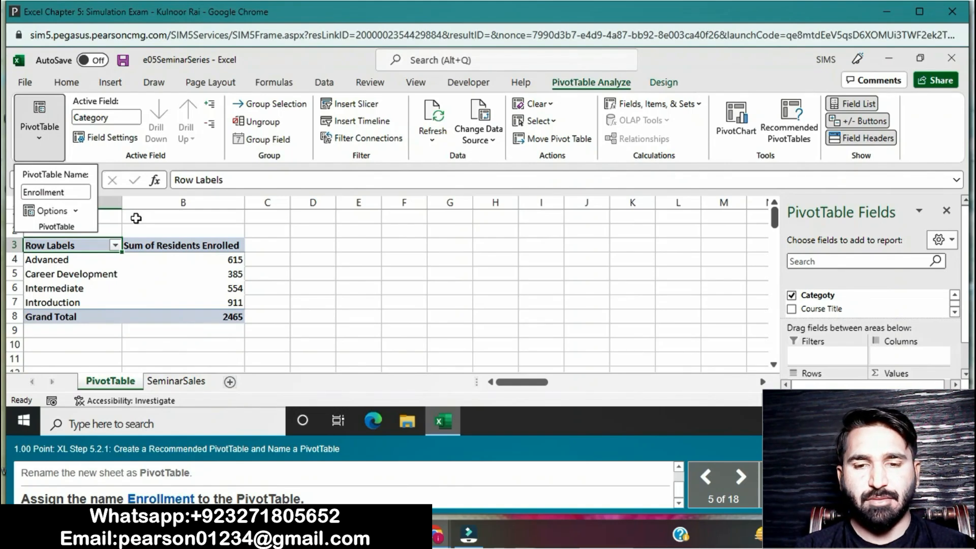
click(315, 218)
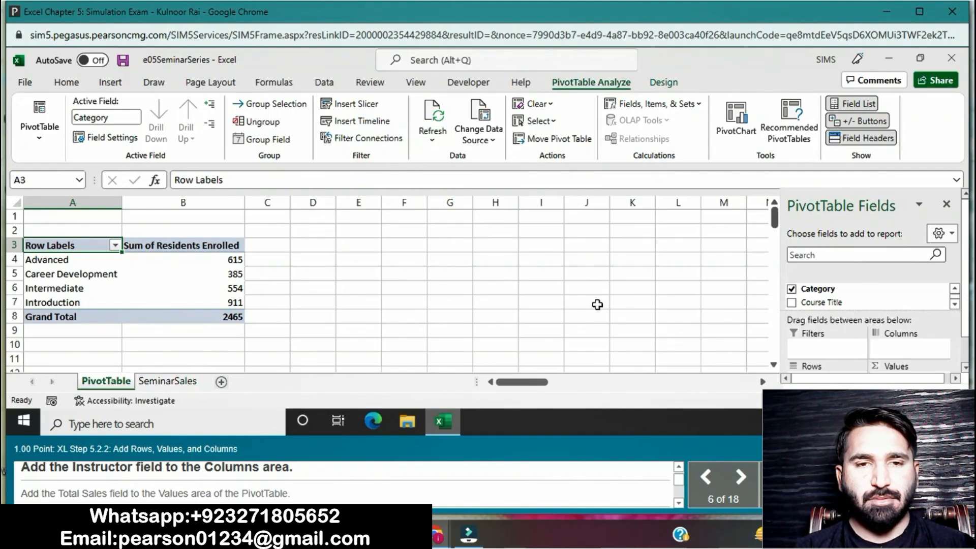
- Add the Instructor field to the PivotTable and try to move it to the Columns area
click(954, 304)
click(954, 304)
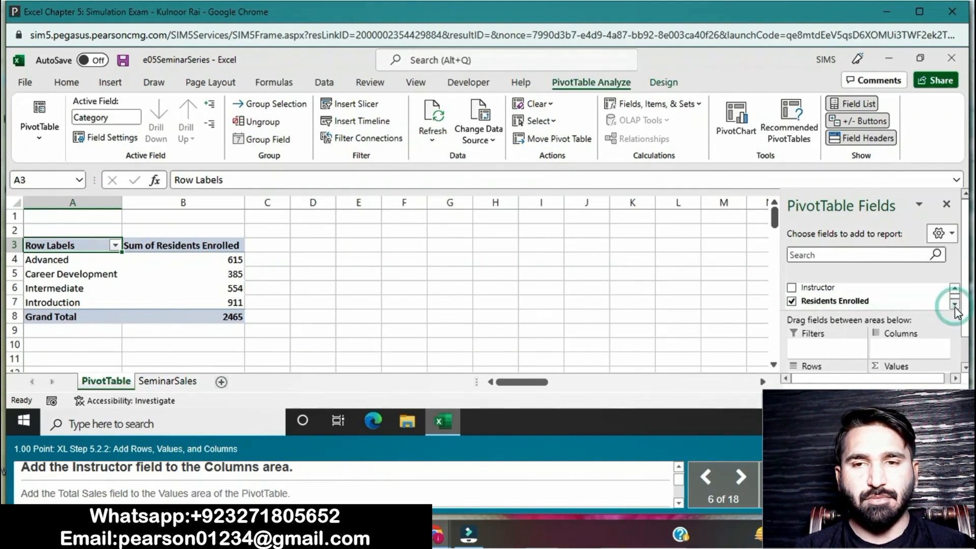
click(793, 288)
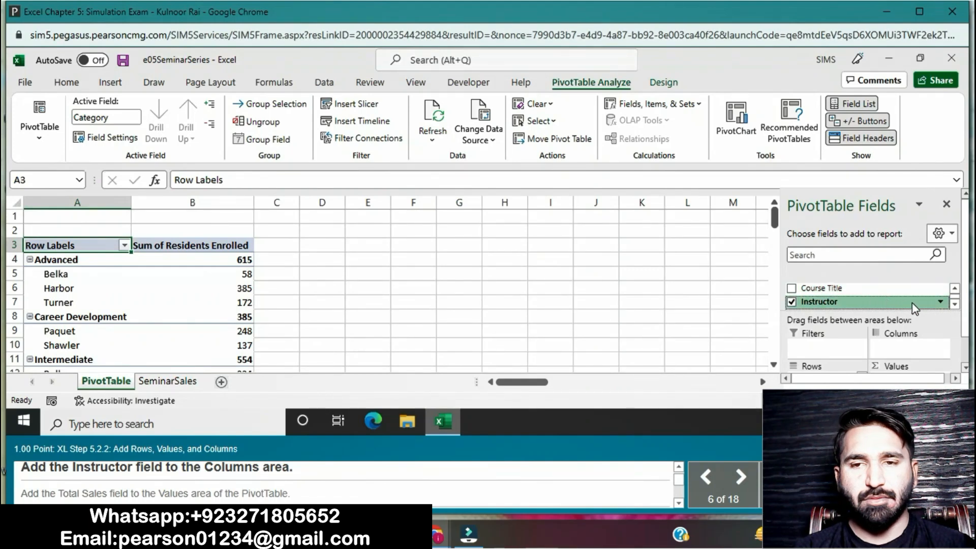
click(876, 305)
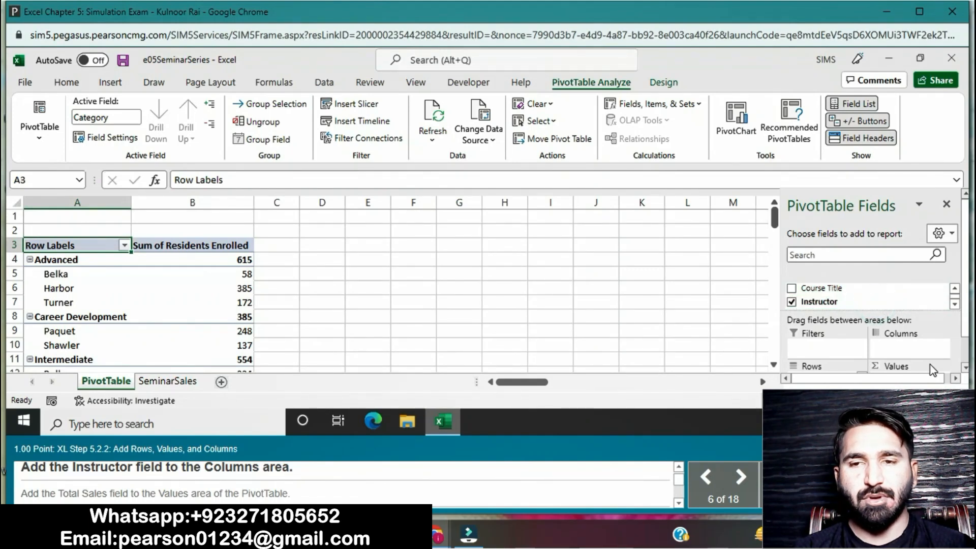
drag(802, 301, 861, 320)
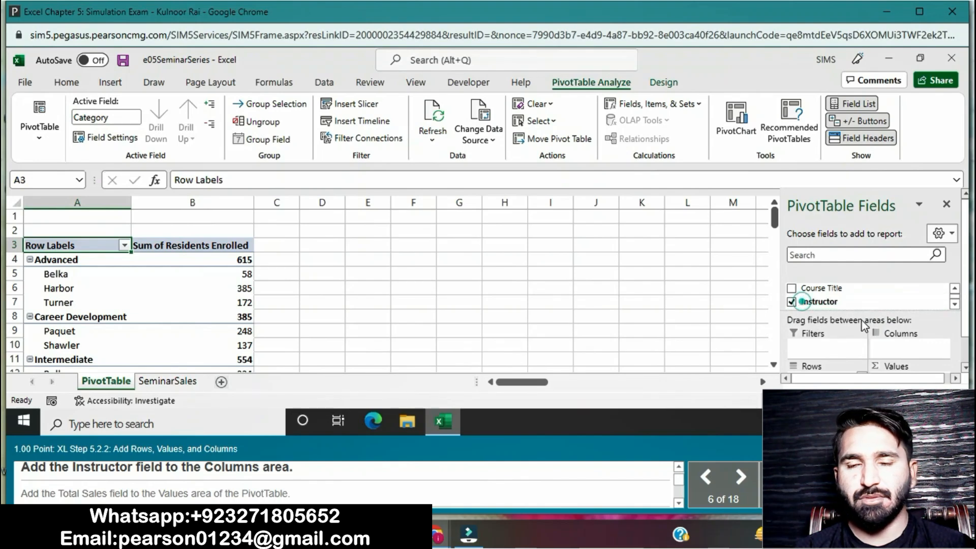
click(792, 303)
click(797, 303)
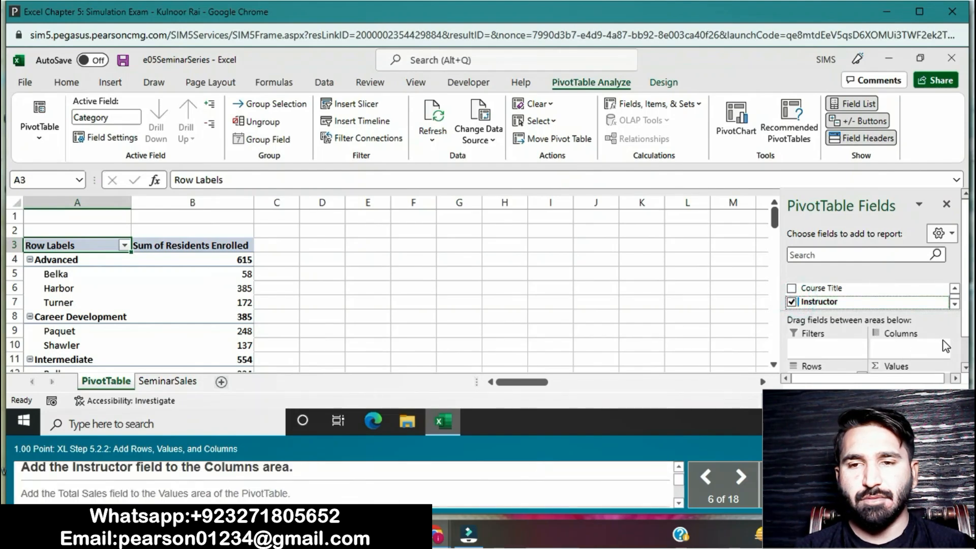
click(964, 366)
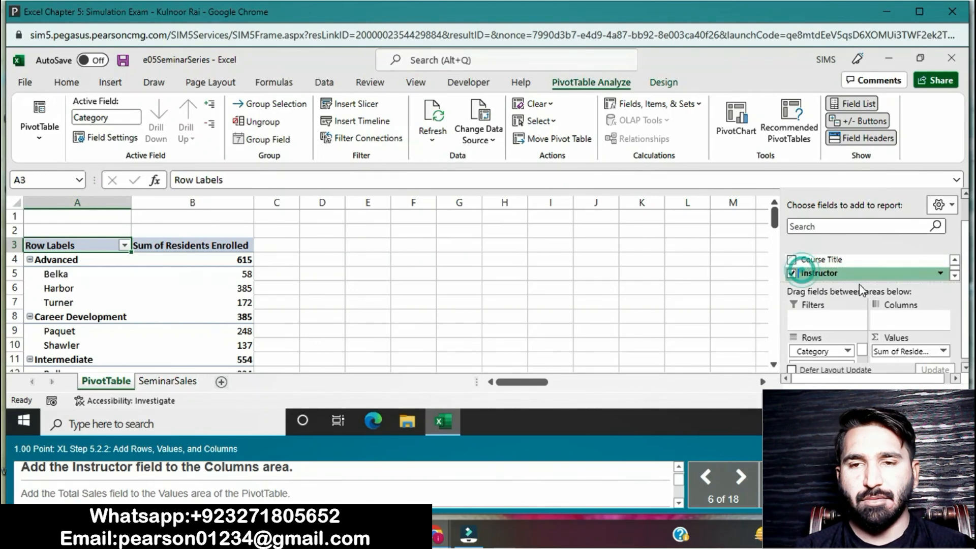
click(604, 294)
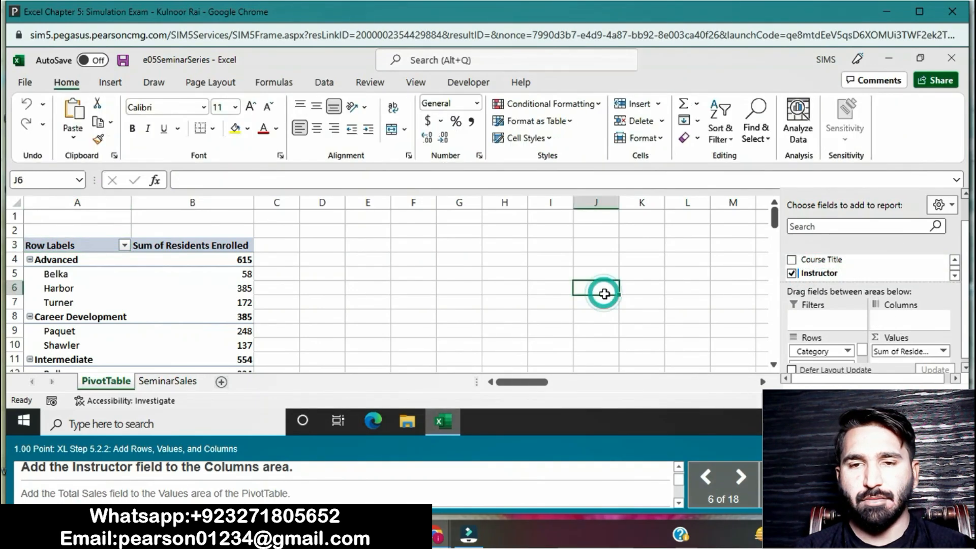
click(791, 274)
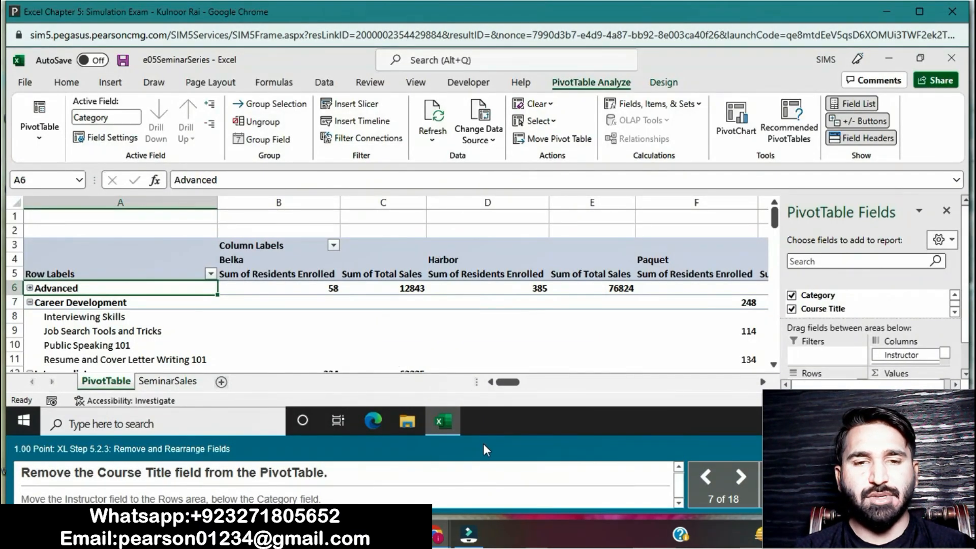
- Remove the Course Title field from the Rows area of the PivotTable
click(965, 374)
drag(861, 351, 862, 362)
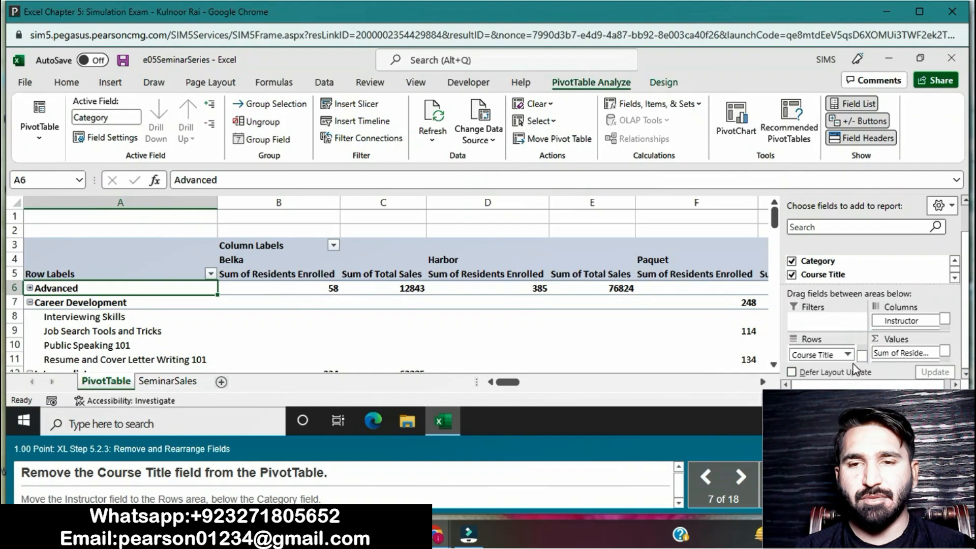
click(847, 355)
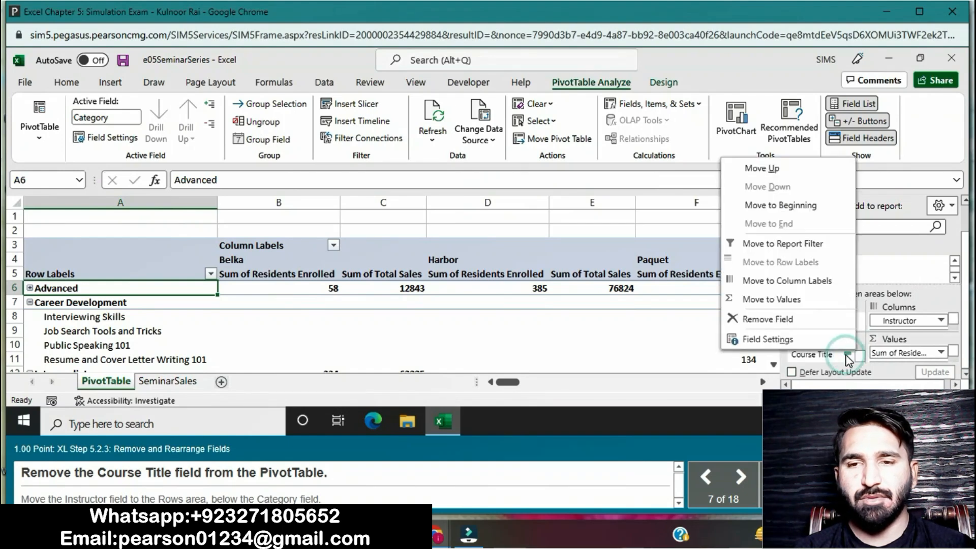
click(823, 319)
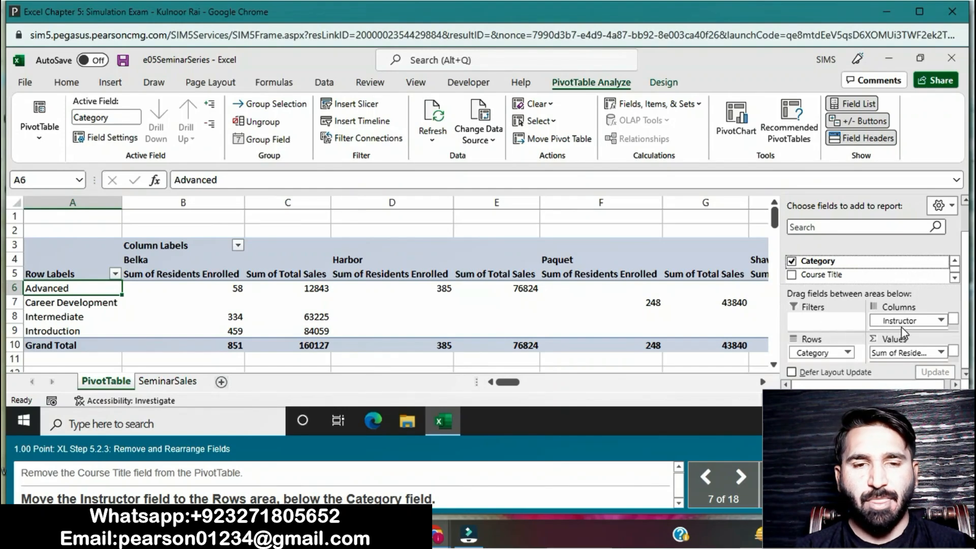
- Move the Instructor field from the Columns area to the Rows area, below the Category field
drag(899, 321, 840, 370)
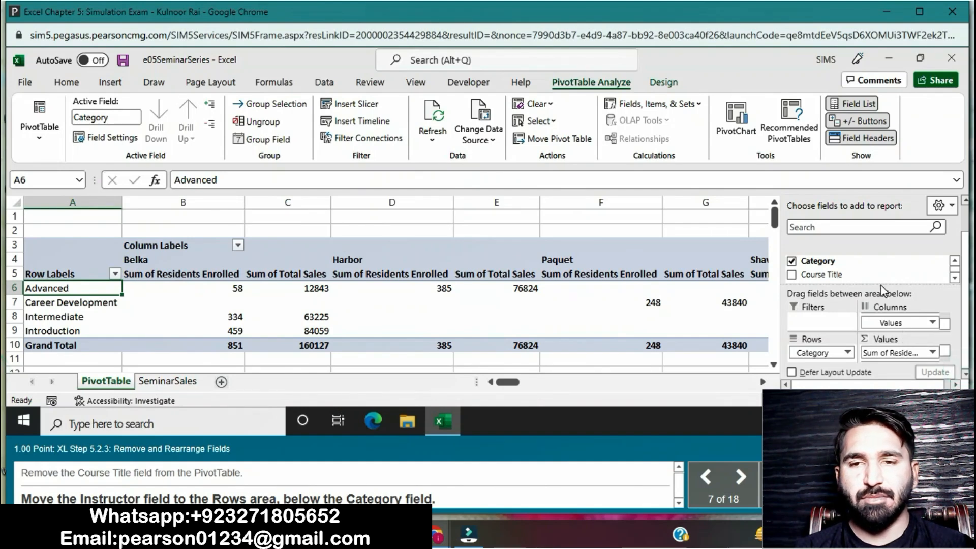
click(944, 352)
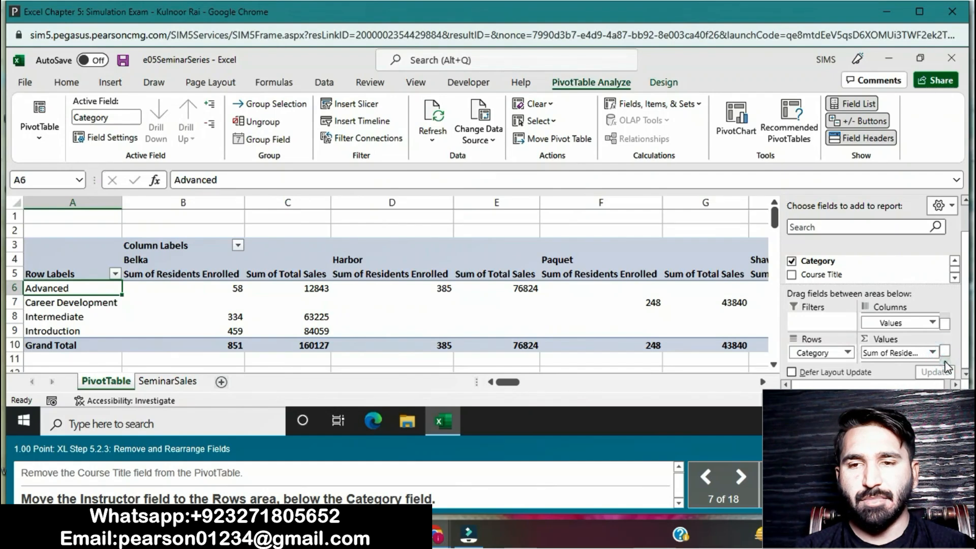
click(944, 352)
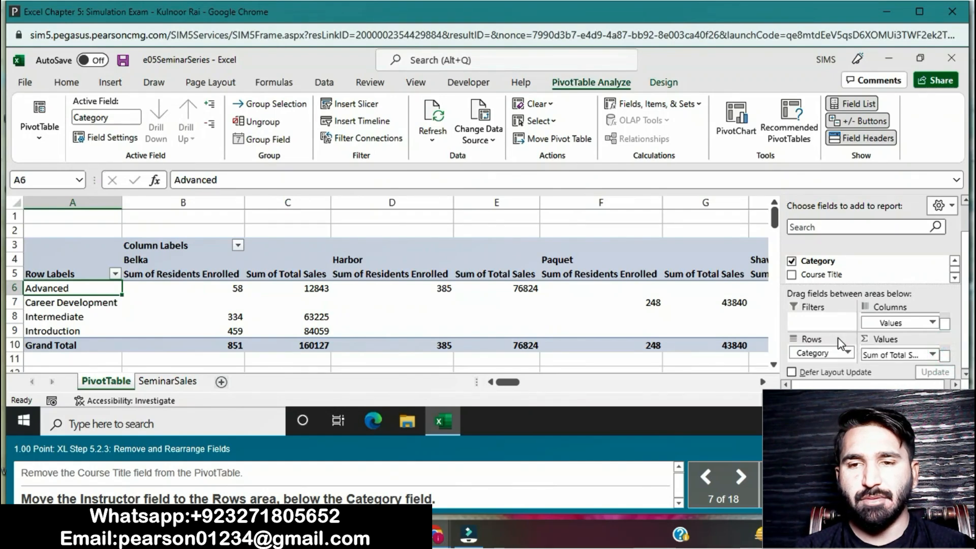
click(943, 324)
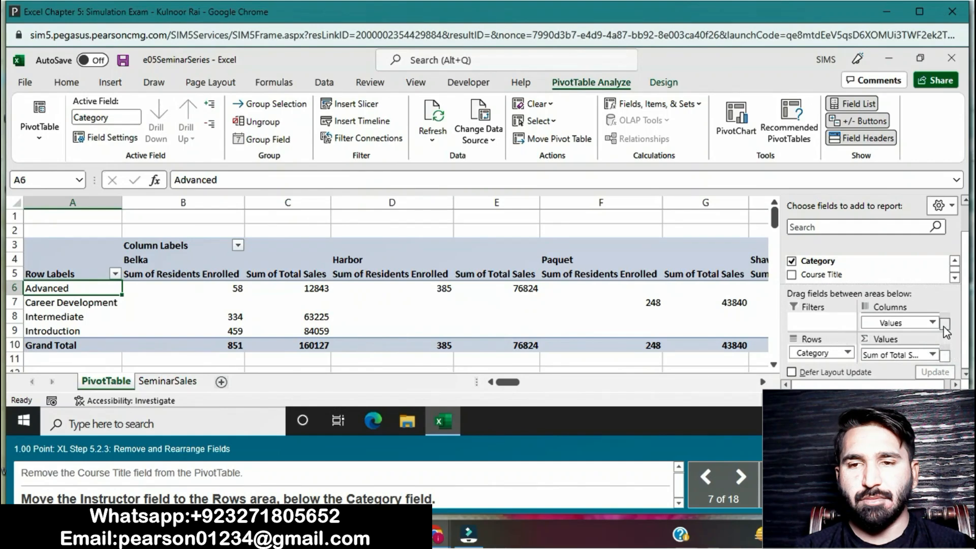
click(945, 321)
drag(901, 325, 830, 359)
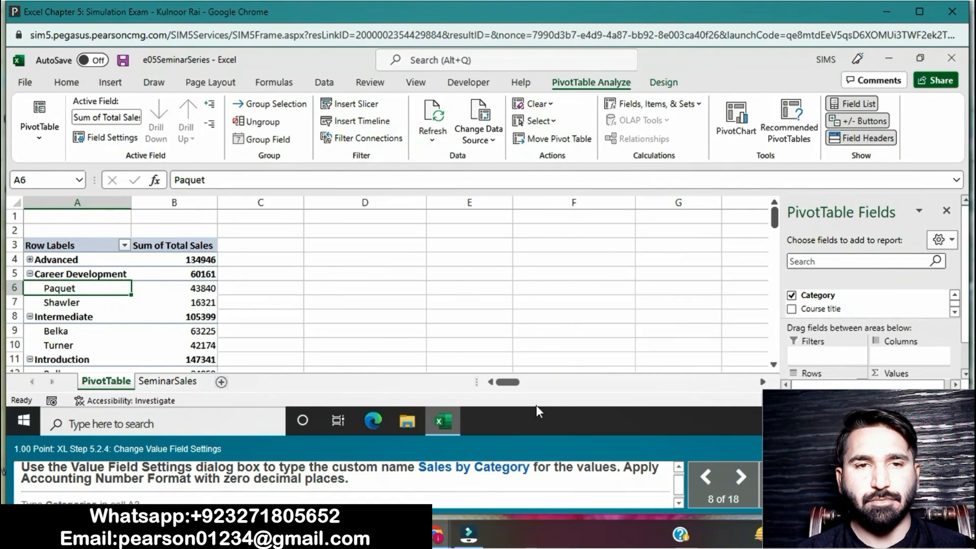
- Enter the custom name Sales by Category in the value field settings of Sum of Total Sales
click(196, 245)
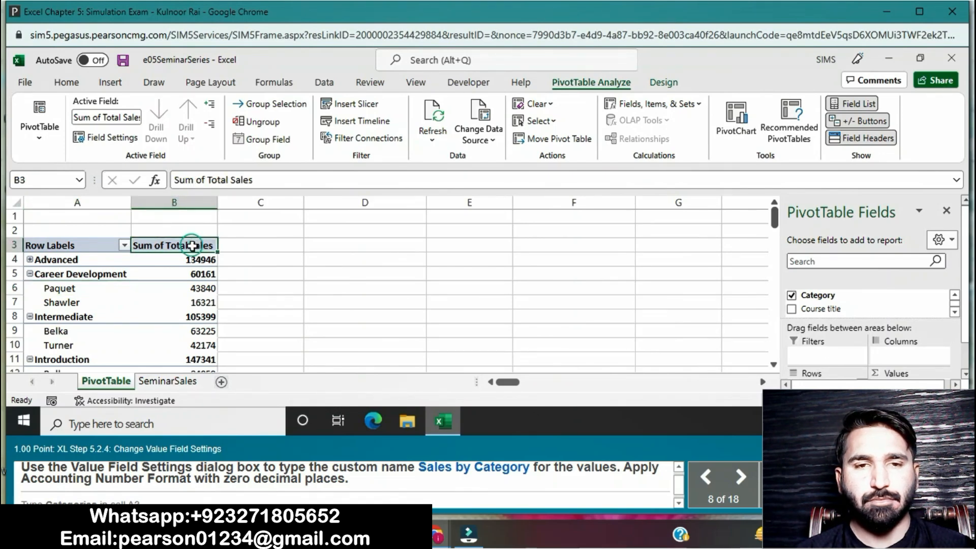
click(126, 141)
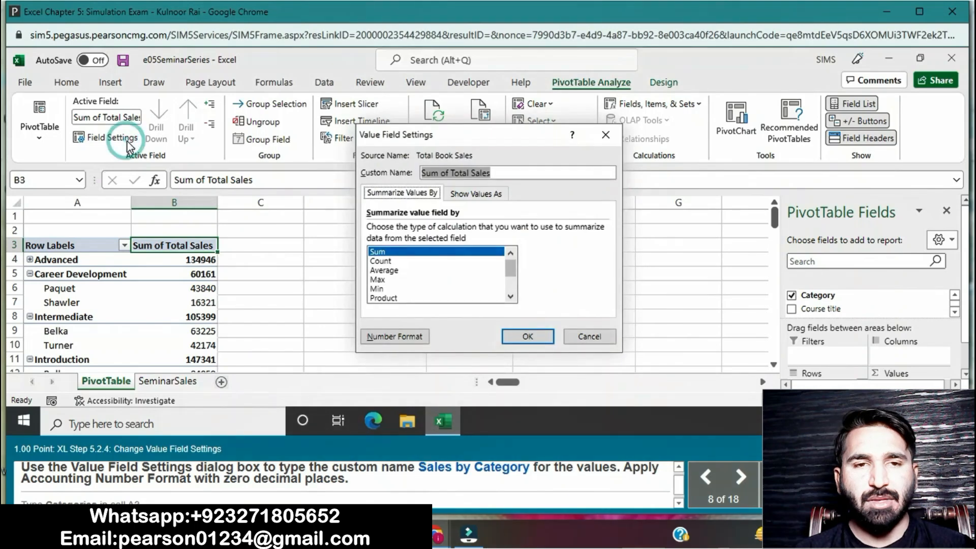
key(BackSpace)
text(Sa)
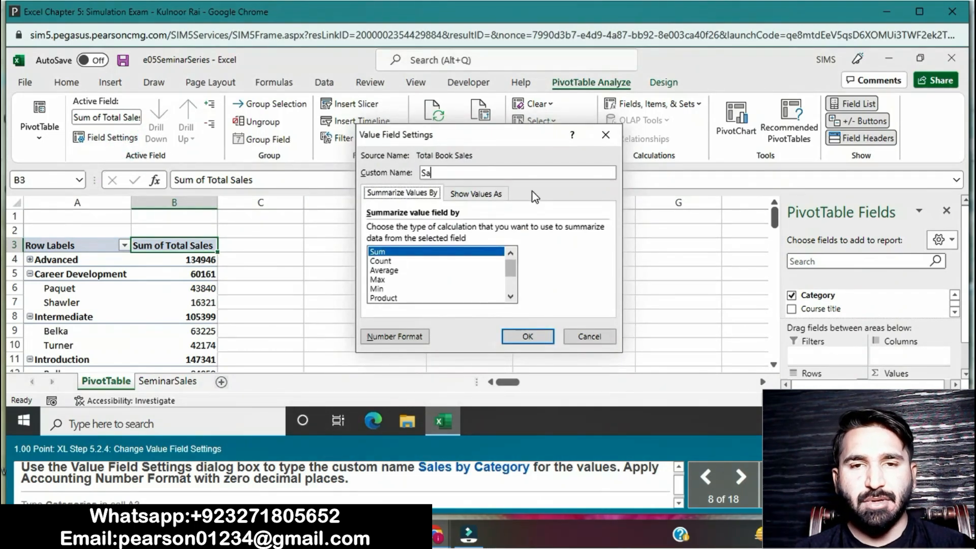
text(les by )
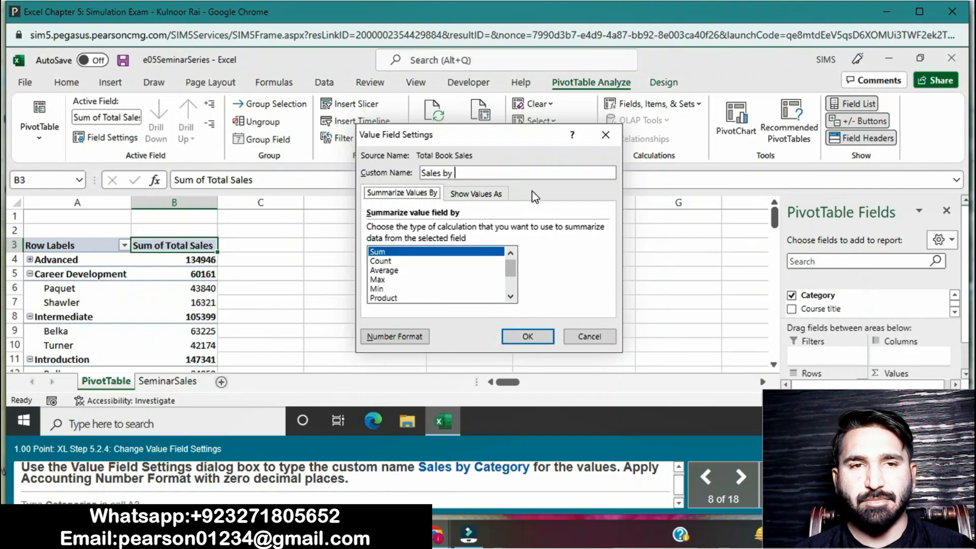
text(Cate)
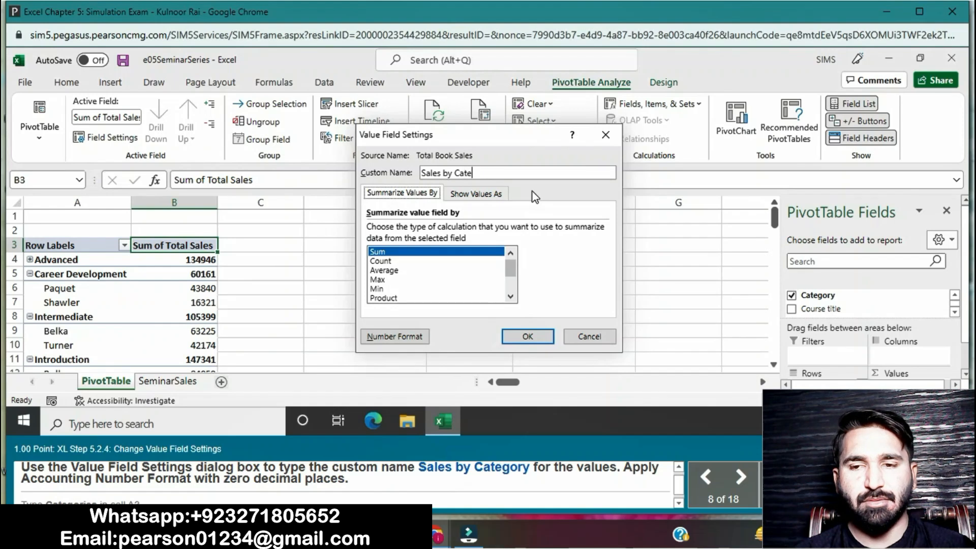
text(gory)
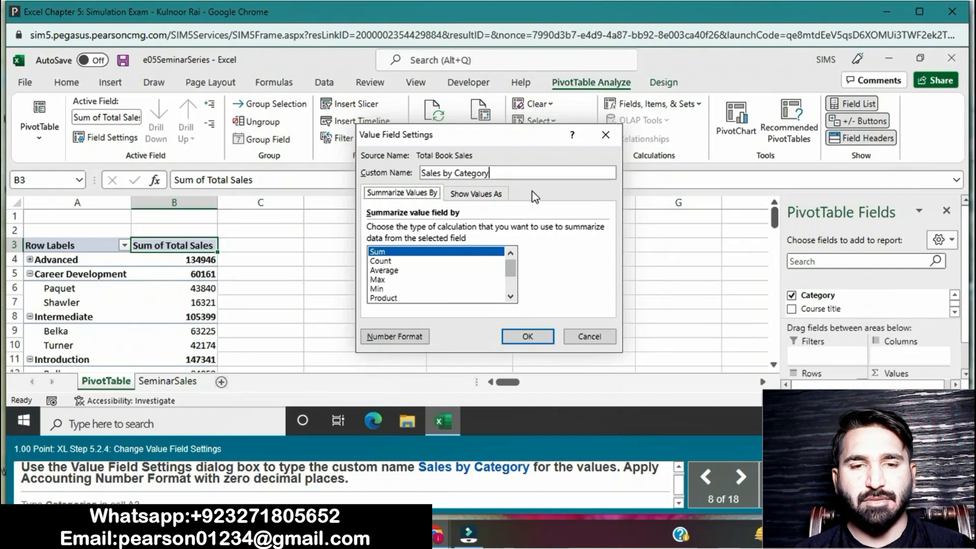
- Apply the Accounting number format with zero decimal places to the Sales by Category value field and accept the field settings
click(393, 335)
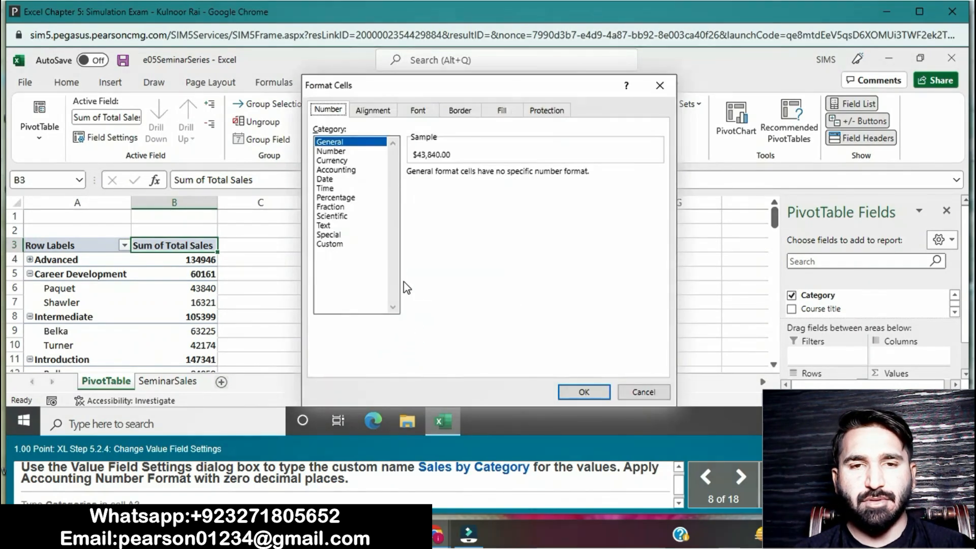
click(345, 171)
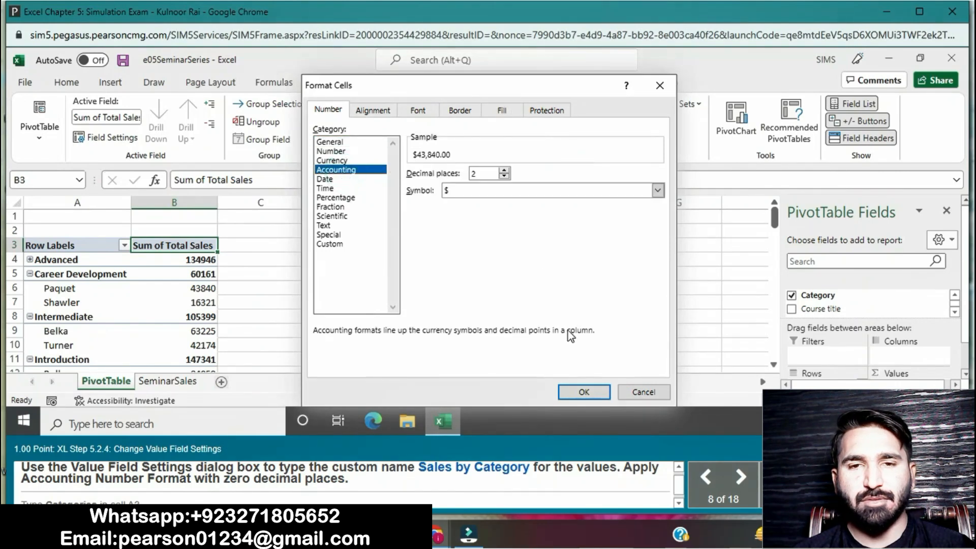
click(504, 177)
click(504, 176)
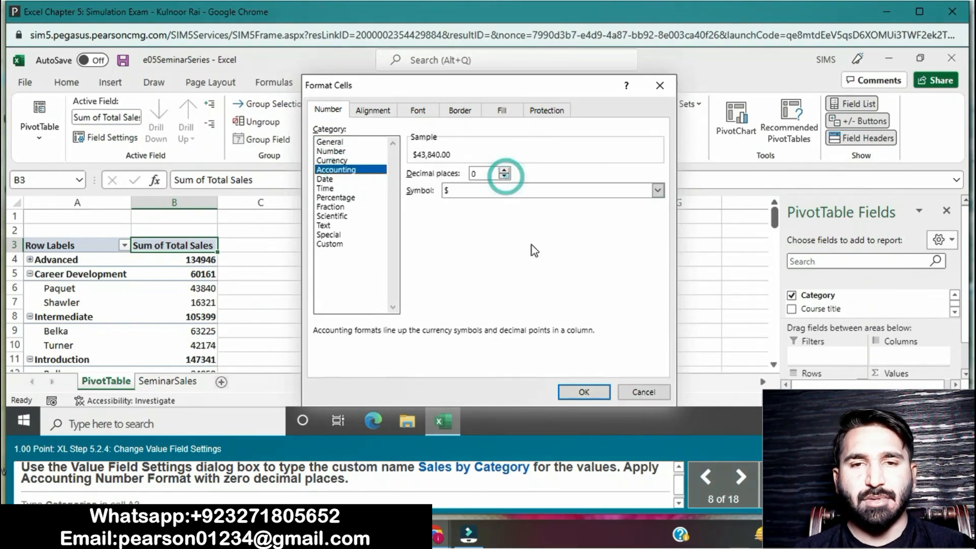
click(575, 393)
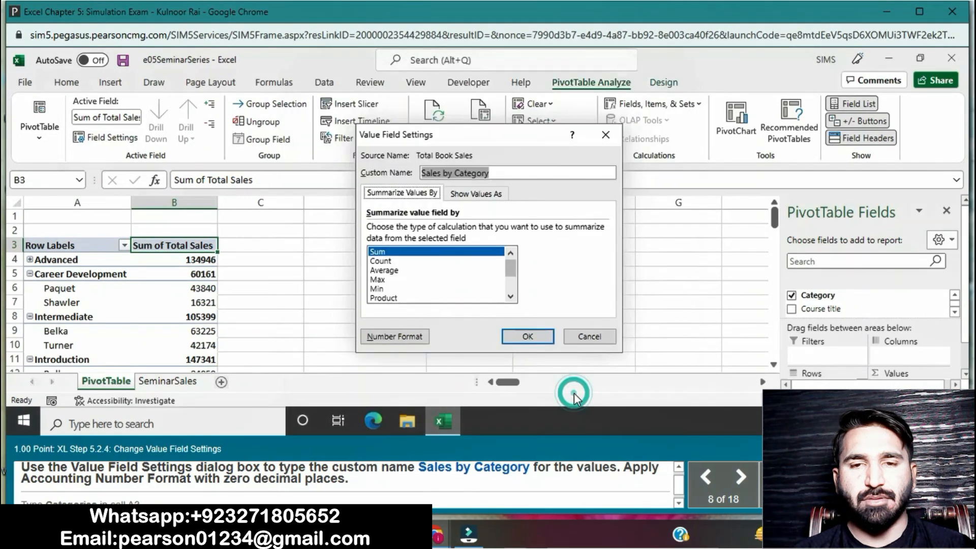
click(535, 335)
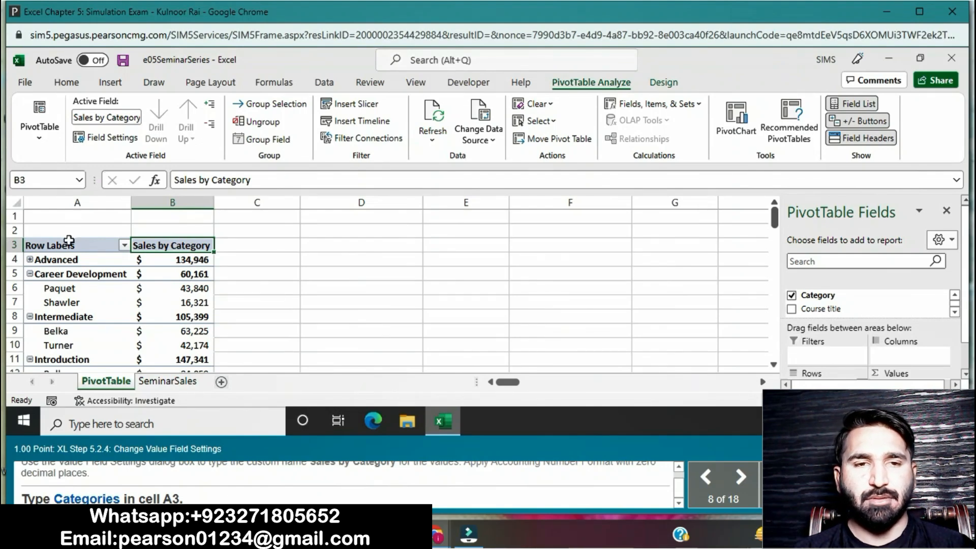
- Replace the Row Labels heading in cell A3 of the PivotTable with Categories
click(68, 241)
click(235, 178)
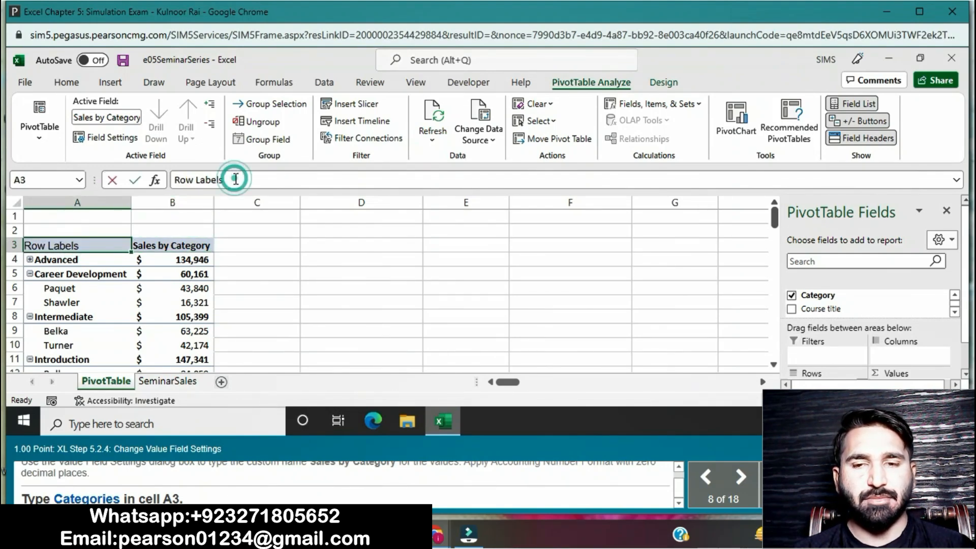
key(BackSpace)
key(BackSpace)
key(BackSpace)
key(BackSpace)
key(BackSpace)
key(BackSpace)
key(BackSpace)
key(BackSpace)
key(BackSpace)
key(BackSpace)
text(Cate)
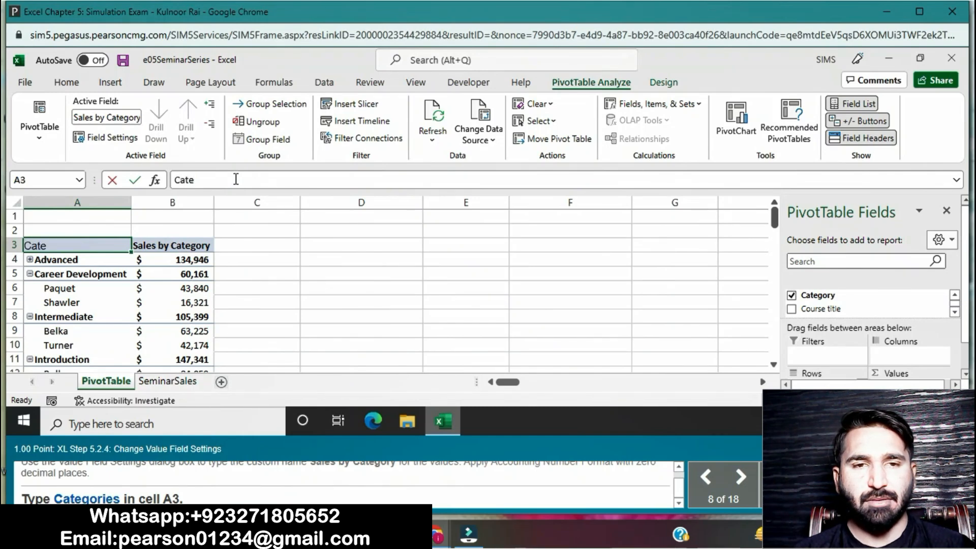
text(gories)
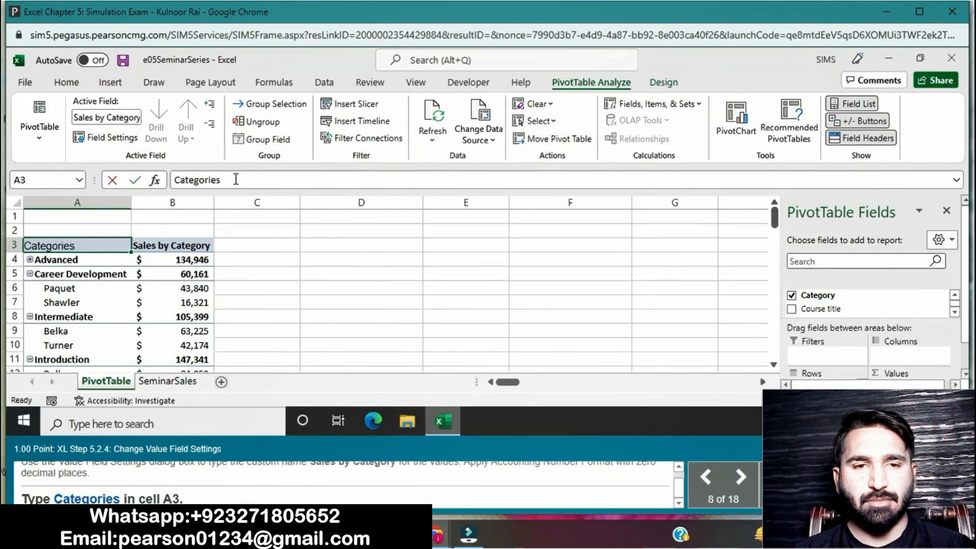
key(Return)
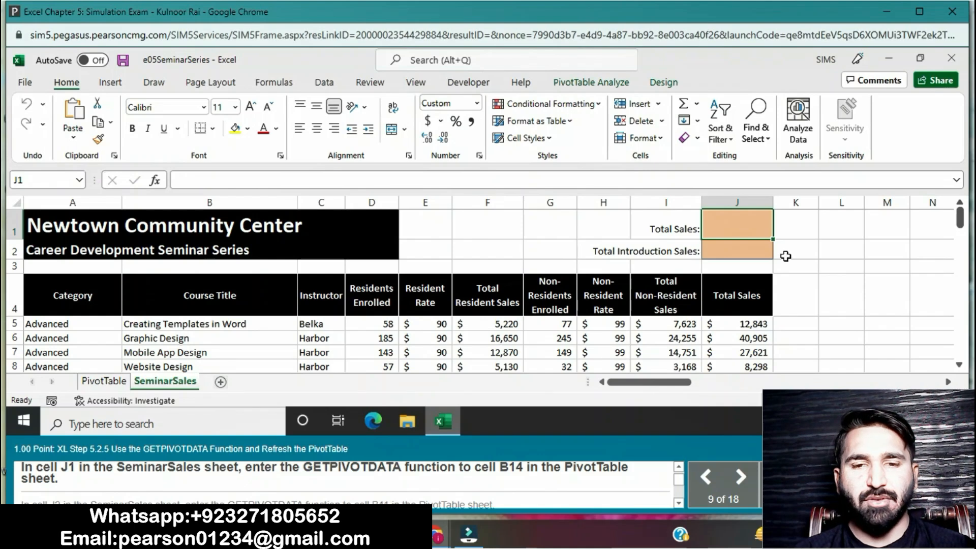
- Enter a formula in cell J1 of the SeminarSales sheet that references the grand total in cell B14 of the PivotTable sheet
text(=)
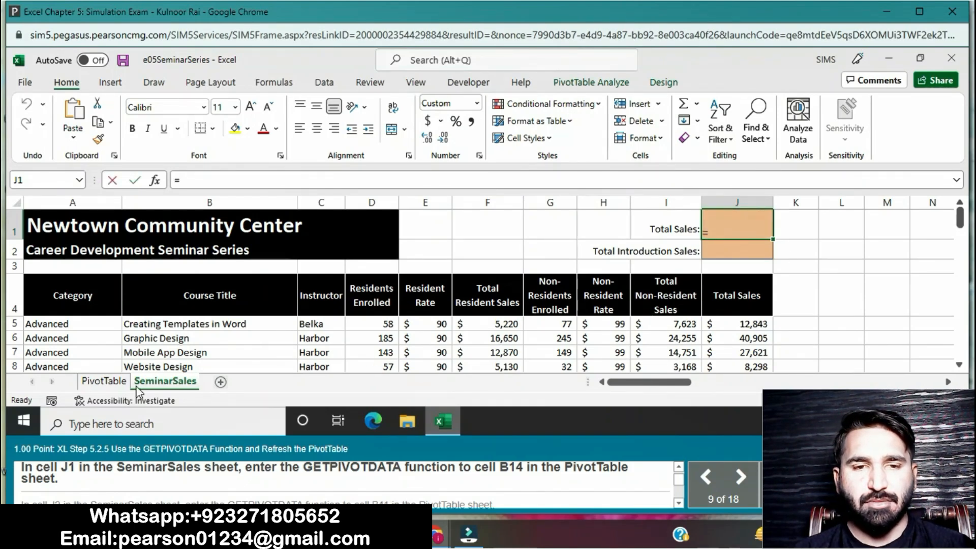
click(107, 380)
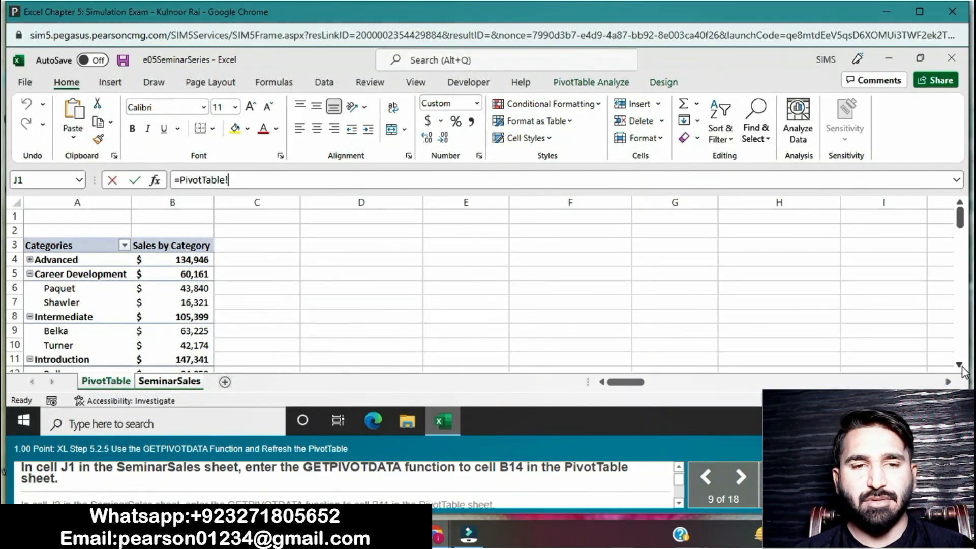
scroll(960, 364, down, 5)
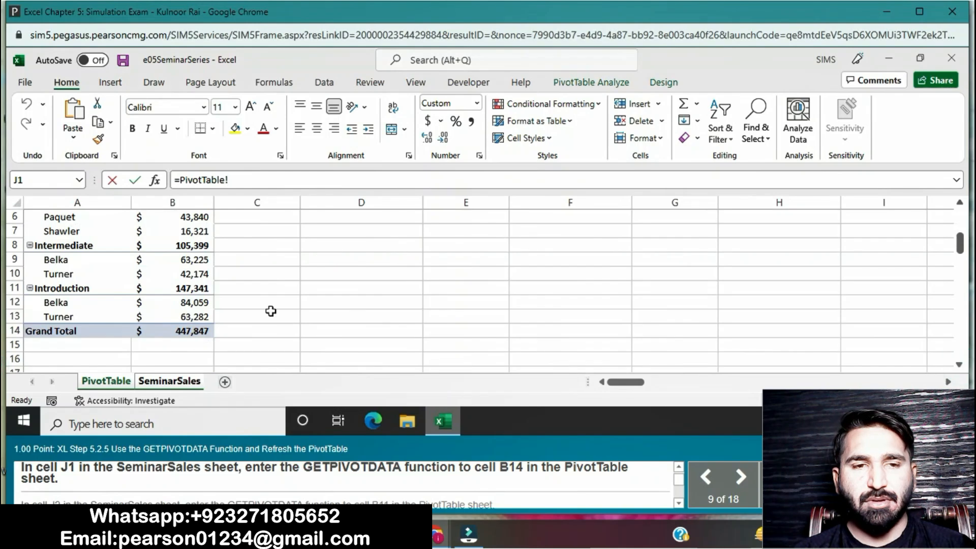
click(196, 331)
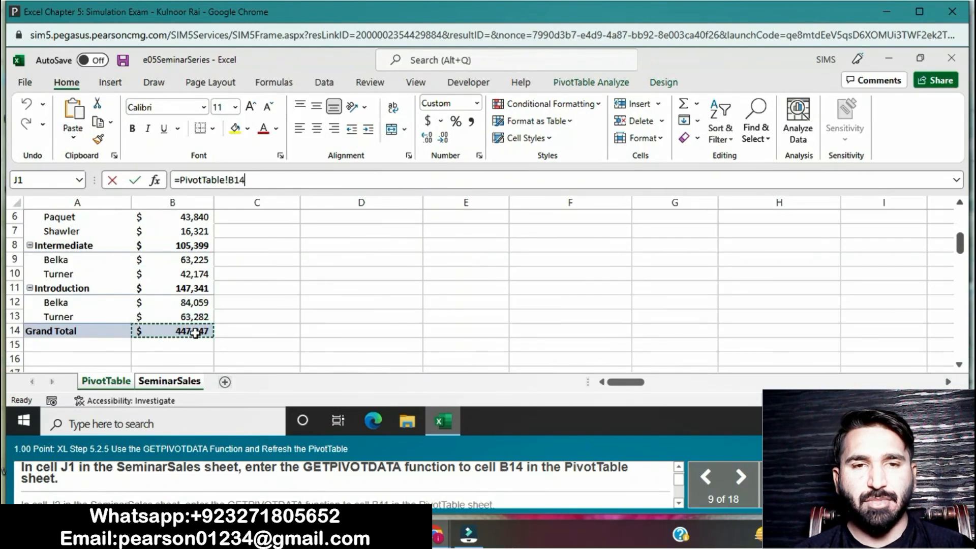
key(Return)
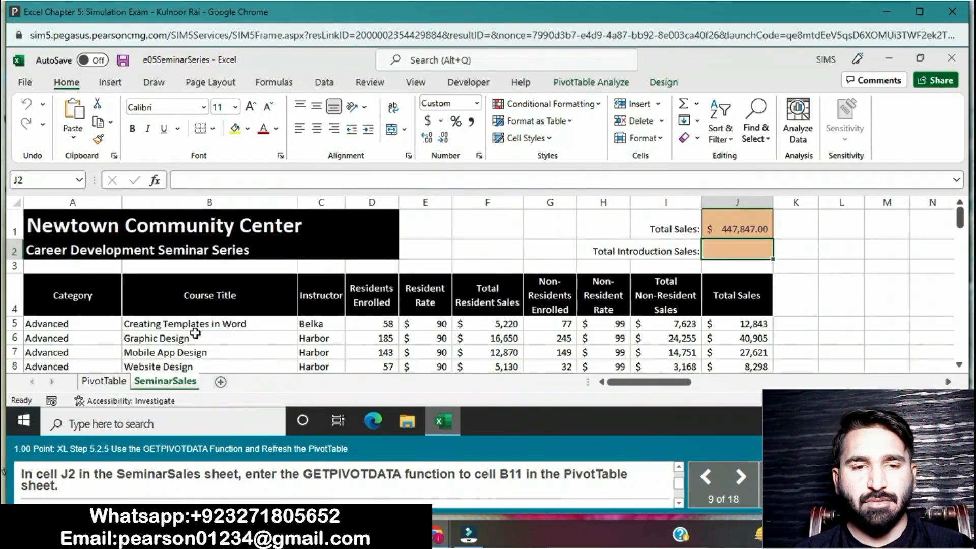
- Enter a formula in cell J2 of the SeminarSales sheet that references the Introduction total in cell B11 of the PivotTable sheet
text(=)
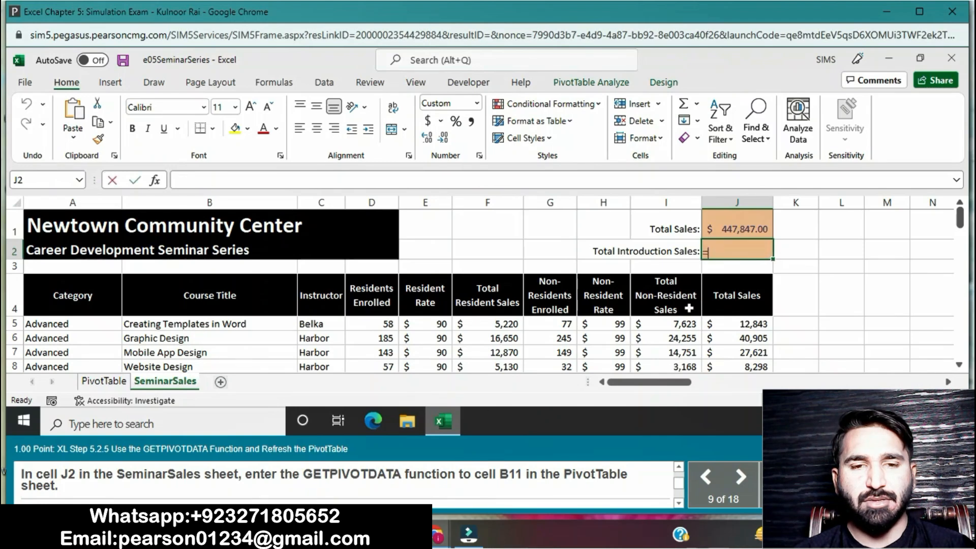
click(108, 381)
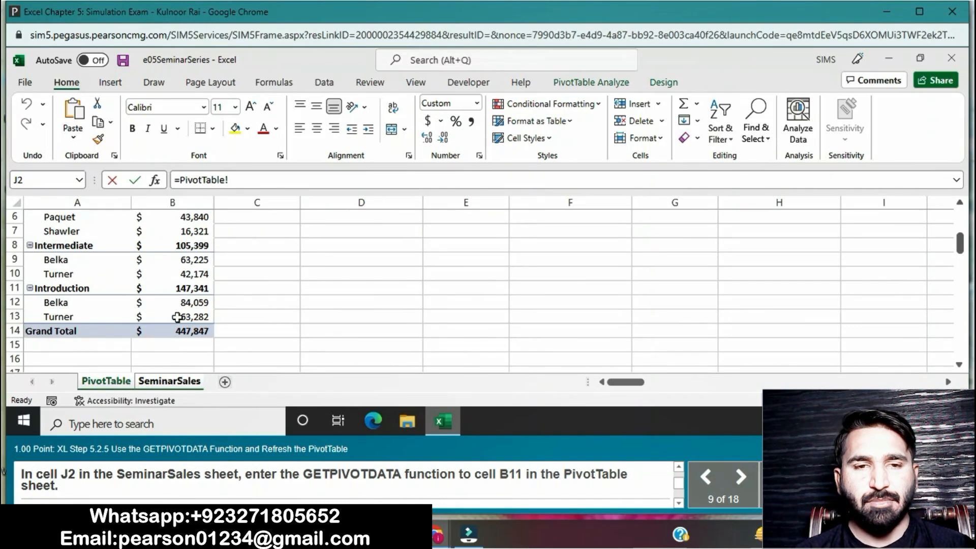
click(176, 287)
key(Return)
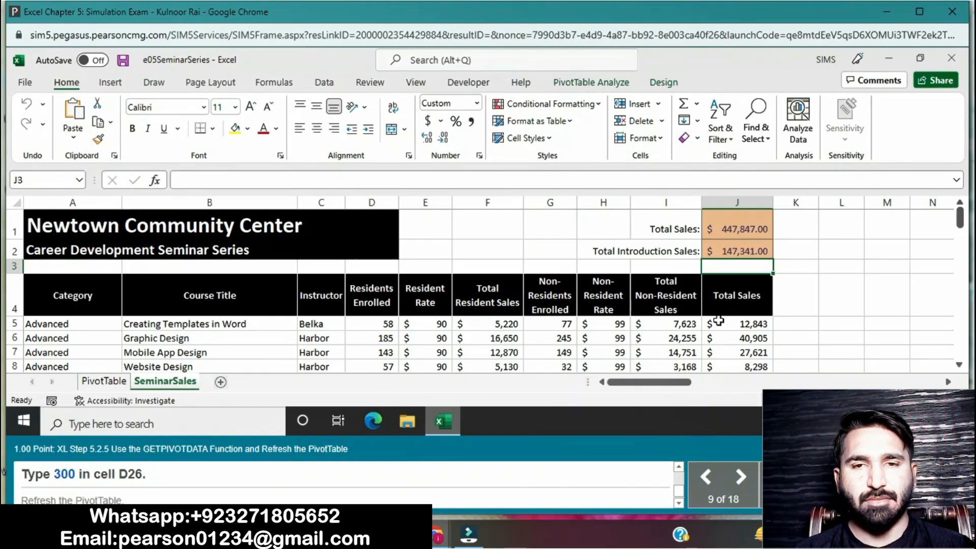
- Set the residents enrolled for Intro to Microsoft Excel in cell D26 to 300
click(960, 364)
click(959, 364)
click(961, 363)
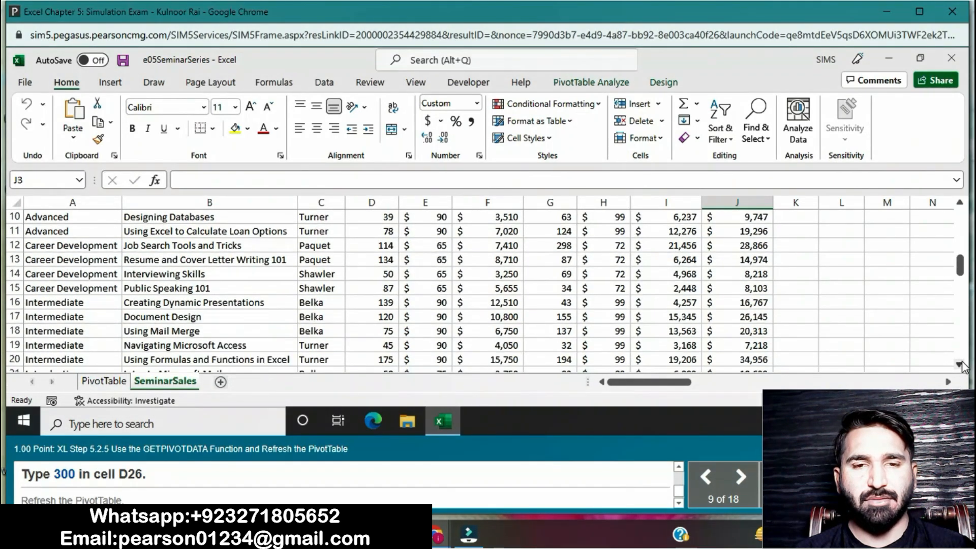
click(960, 364)
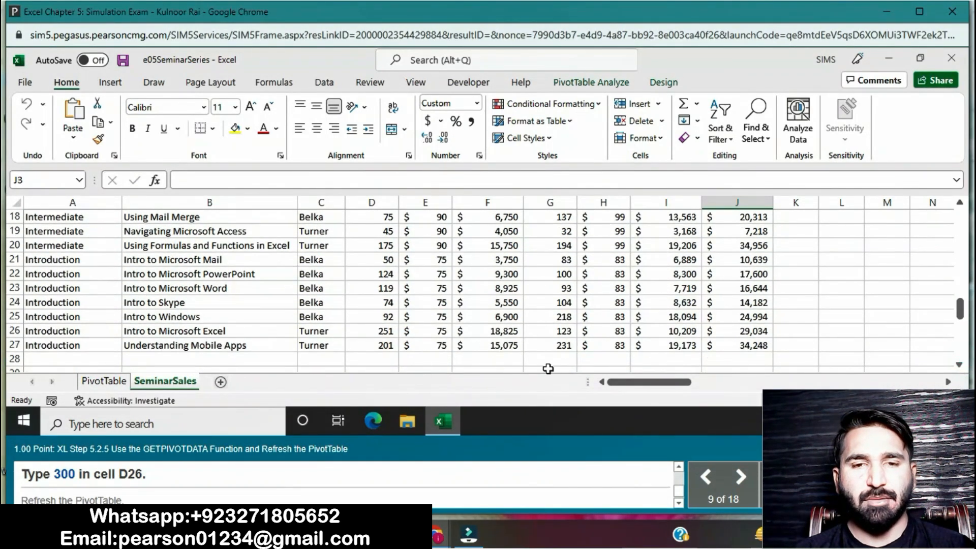
click(423, 334)
click(392, 332)
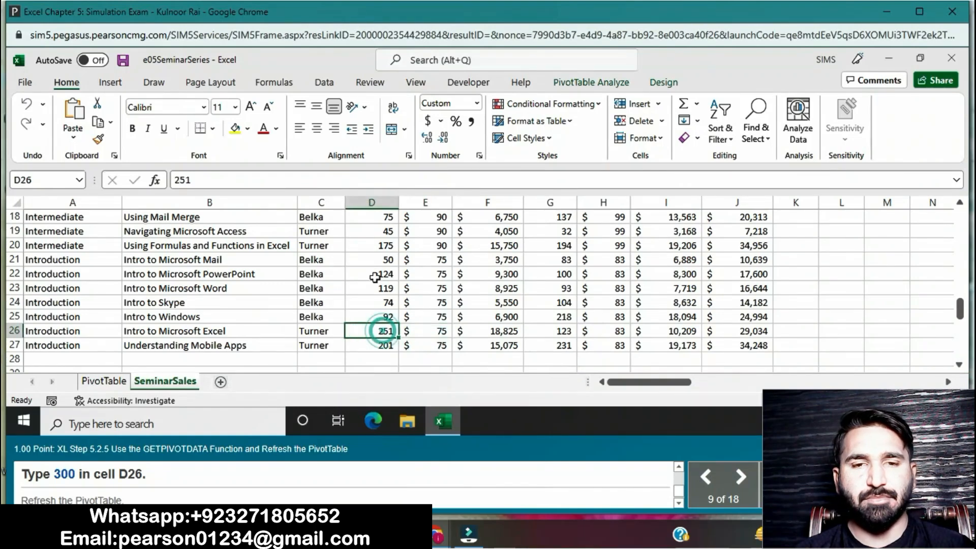
click(286, 179)
key(BackSpace)
key(BackSpace)
key(BackSpace)
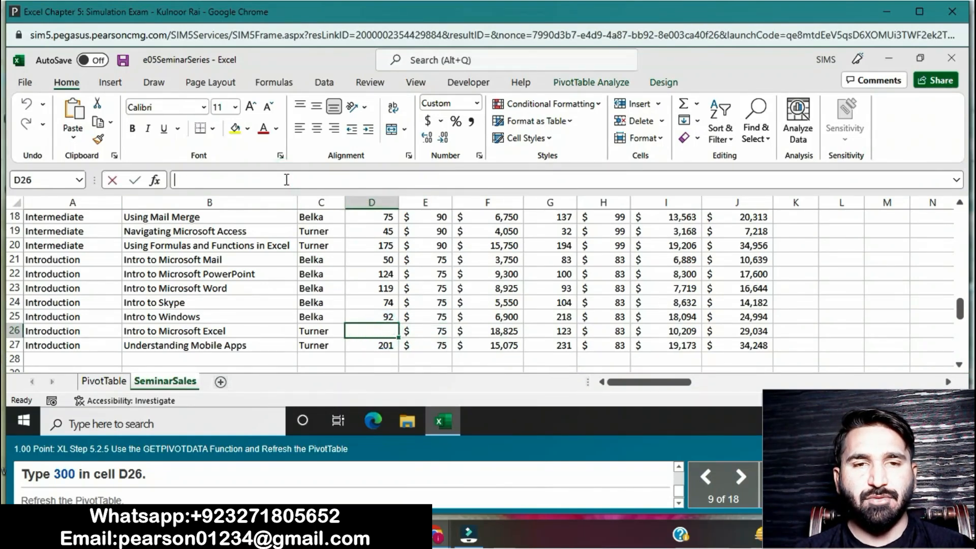
text(300)
key(Return)
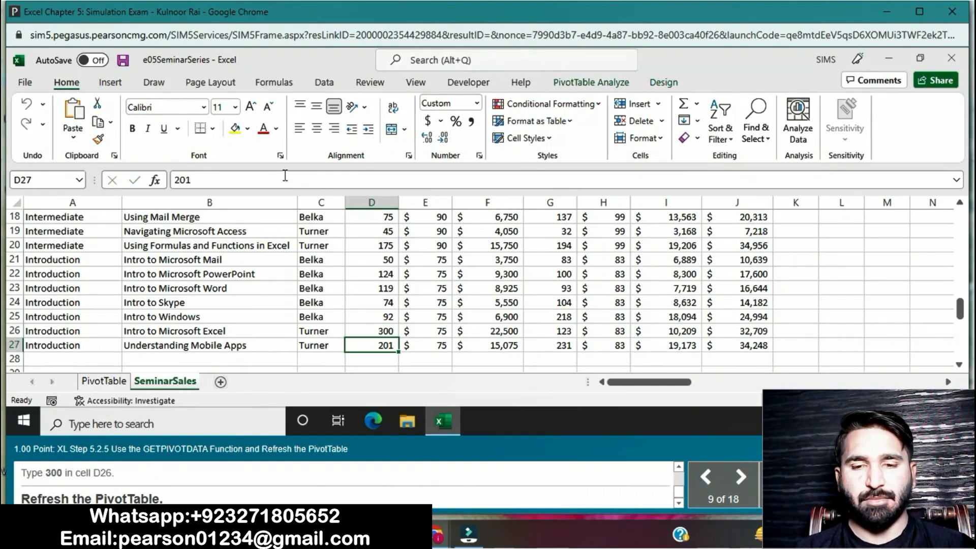
- Refresh the PivotTable on the PivotTable sheet with the updated seminar sales data
click(107, 381)
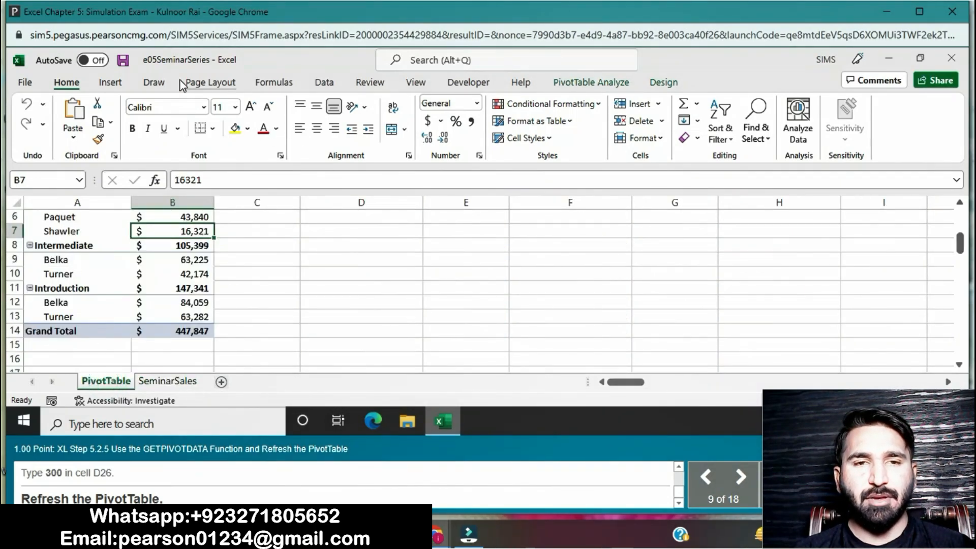
click(321, 85)
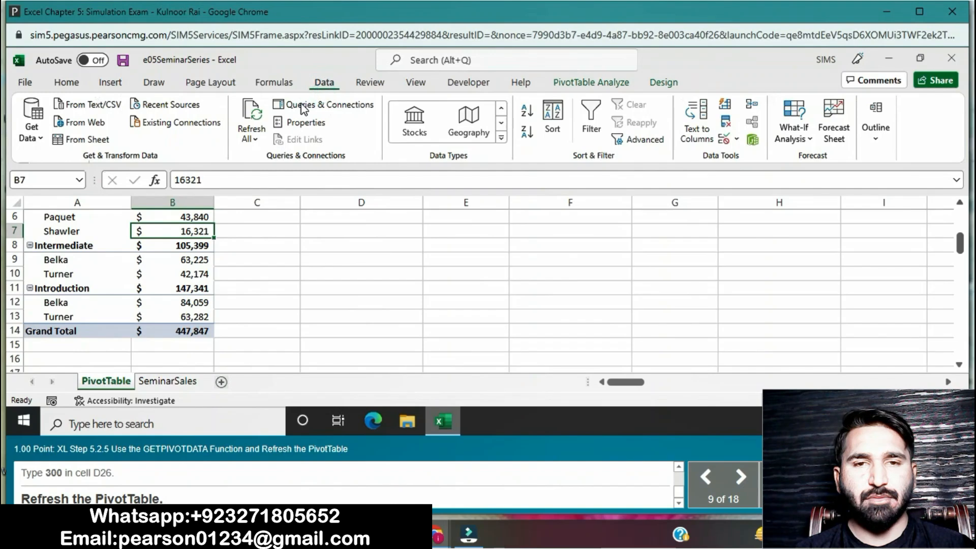
click(259, 137)
click(272, 156)
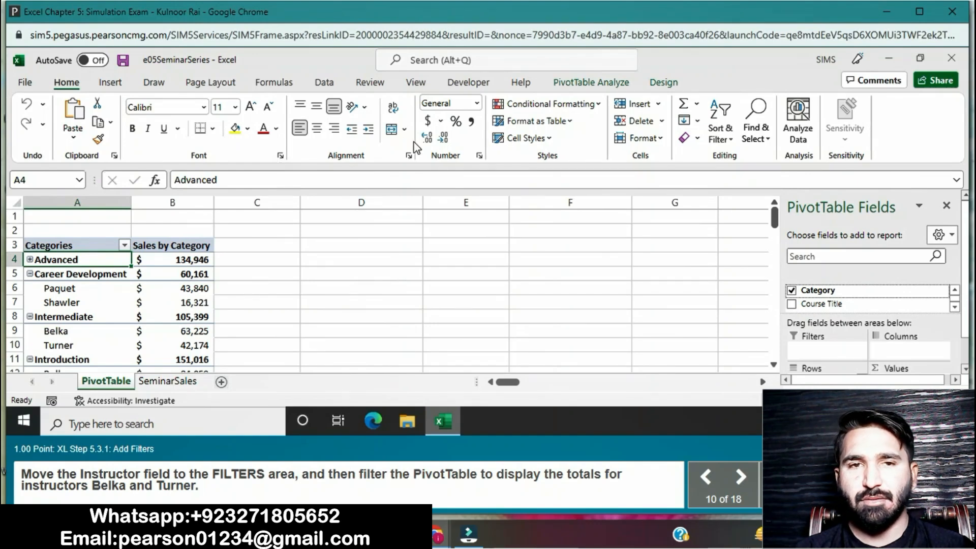
- Move the Instructor field from the Rows area to the Filters area of the PivotTable
click(965, 369)
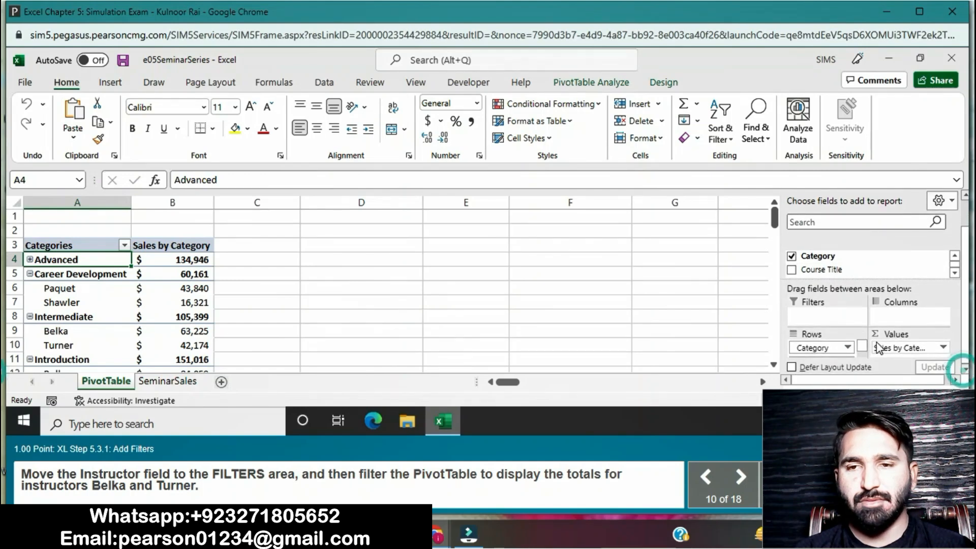
click(862, 355)
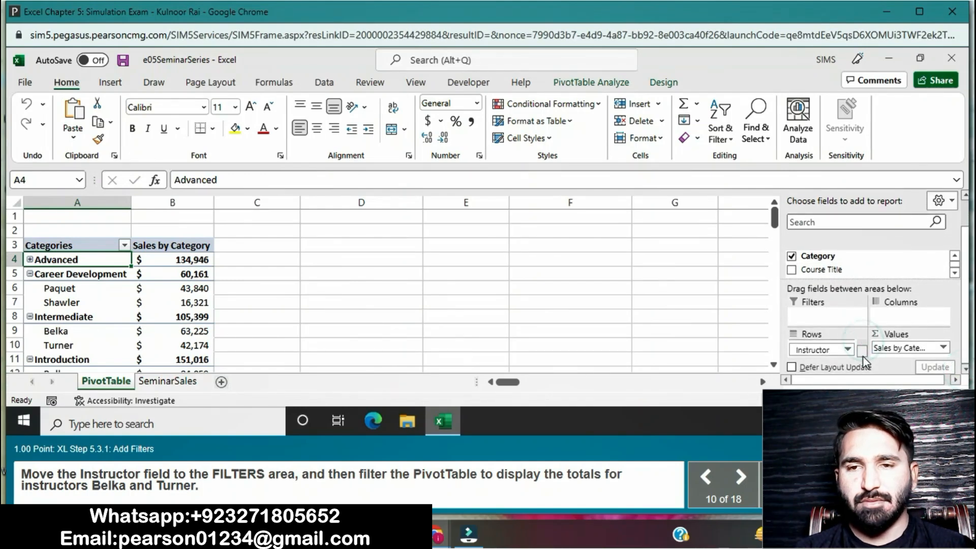
drag(807, 351, 819, 315)
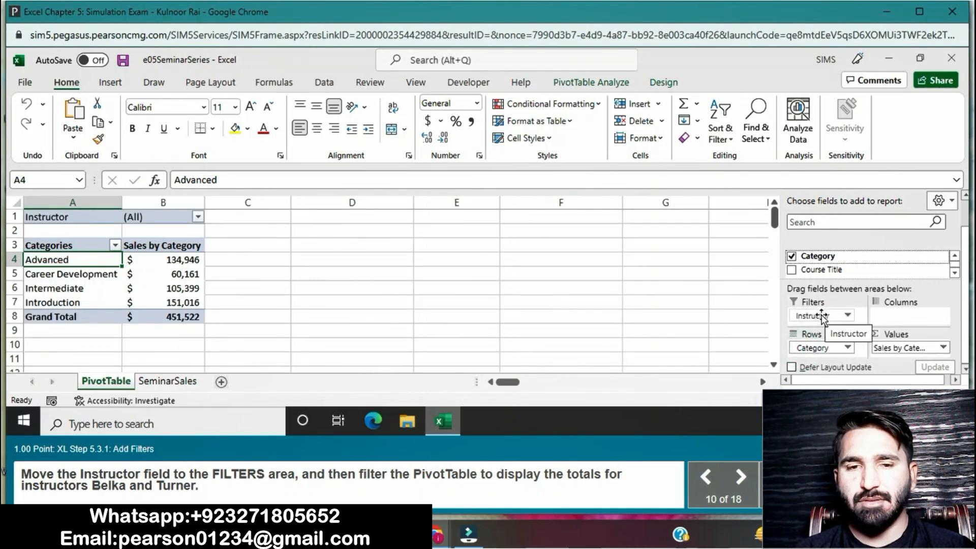
- Filter the PivotTable by multiple Instructor items, keeping only the two instructors named in the exam instruction
click(198, 217)
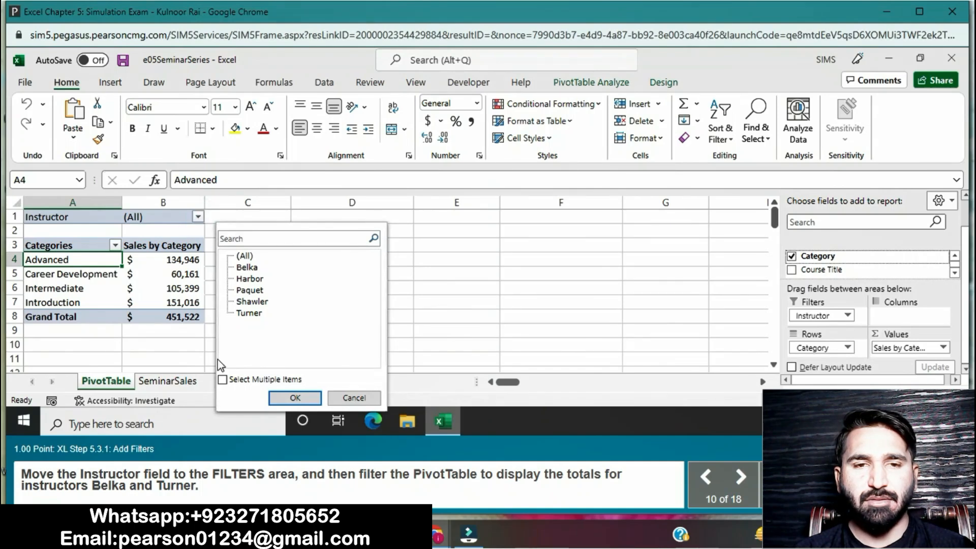
click(223, 380)
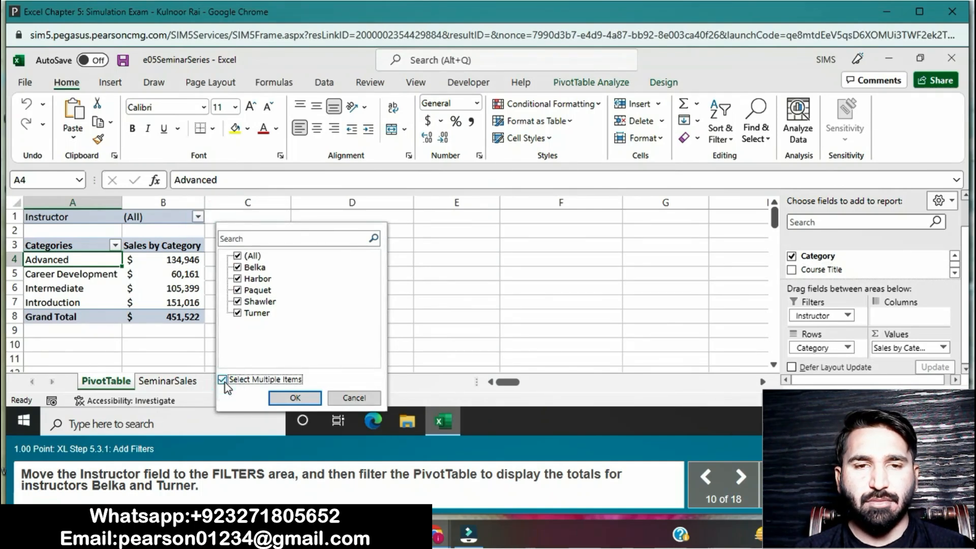
click(236, 255)
click(237, 267)
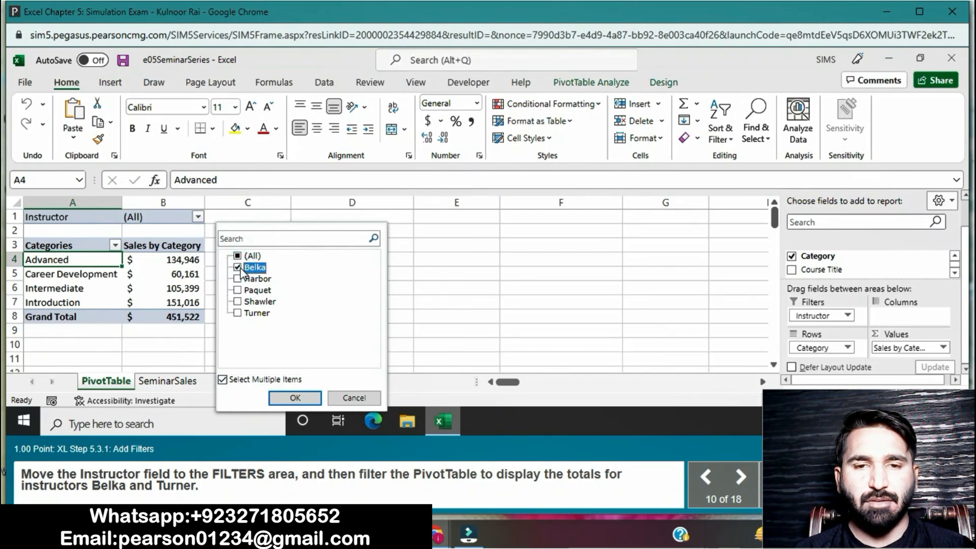
click(237, 312)
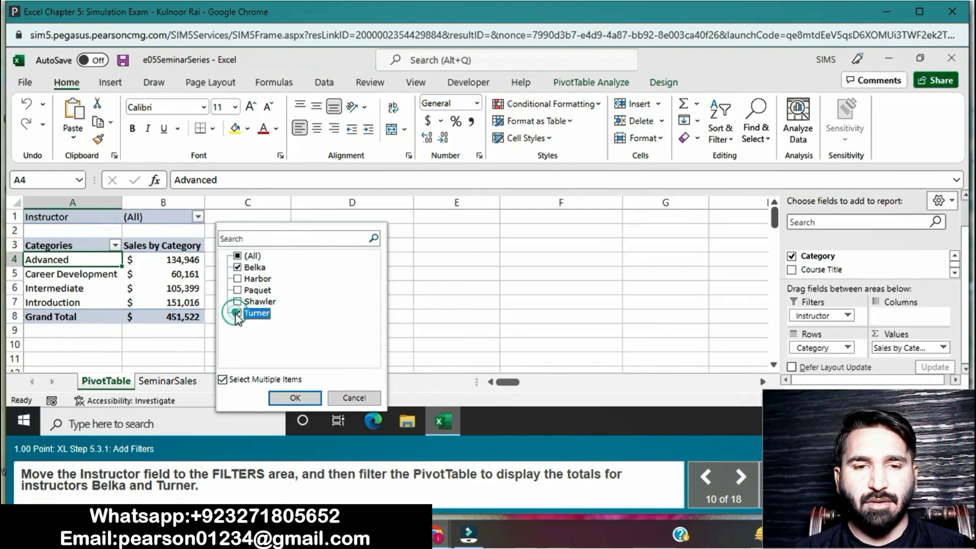
click(289, 401)
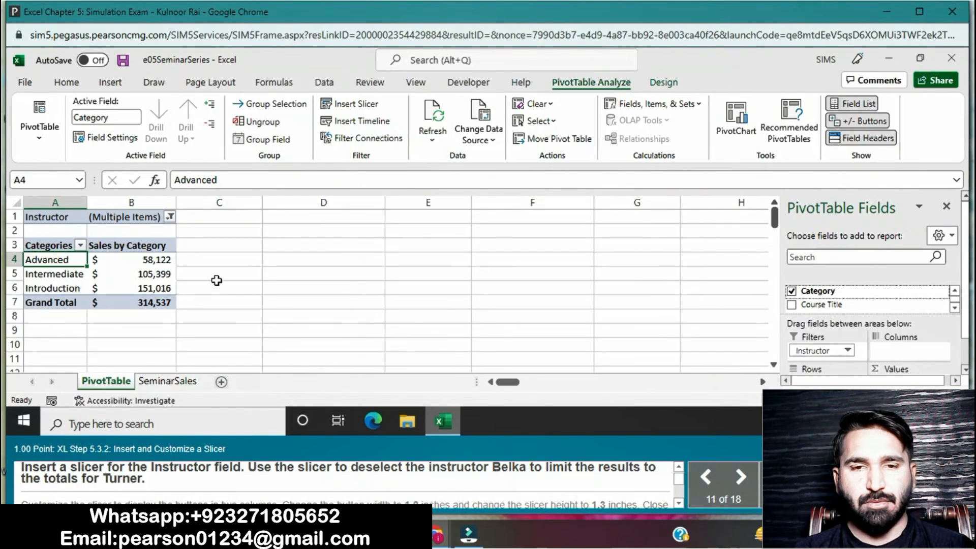
- Insert a slicer for the Instructor field of the PivotTable
click(110, 83)
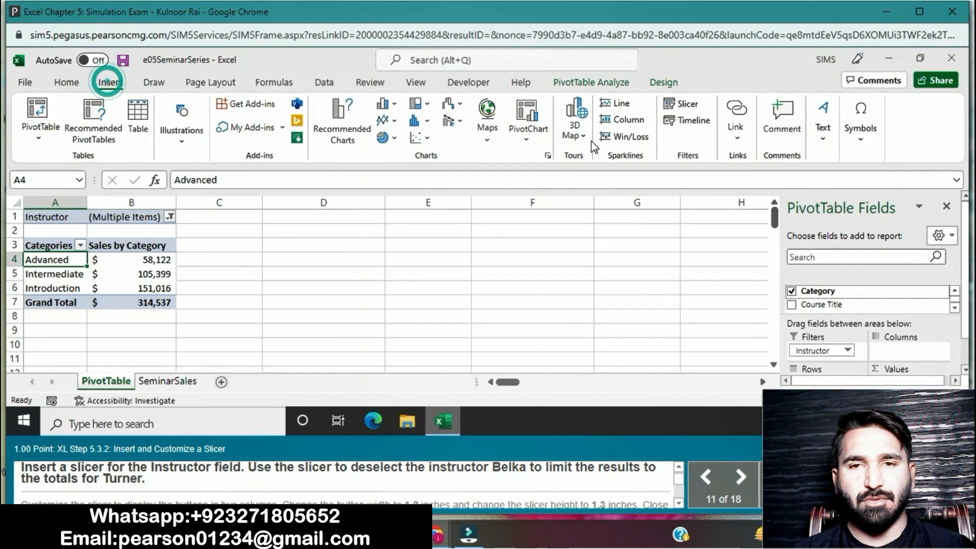
click(690, 104)
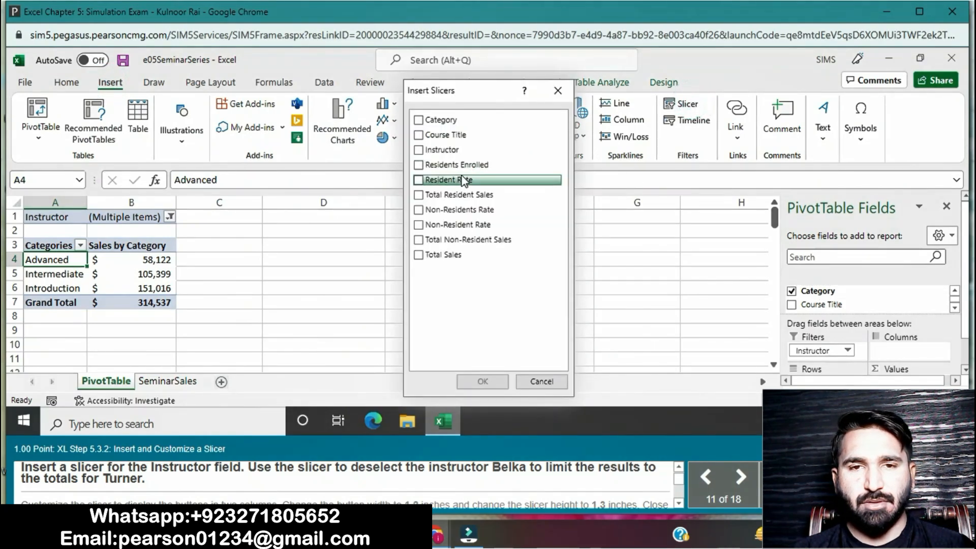
click(419, 150)
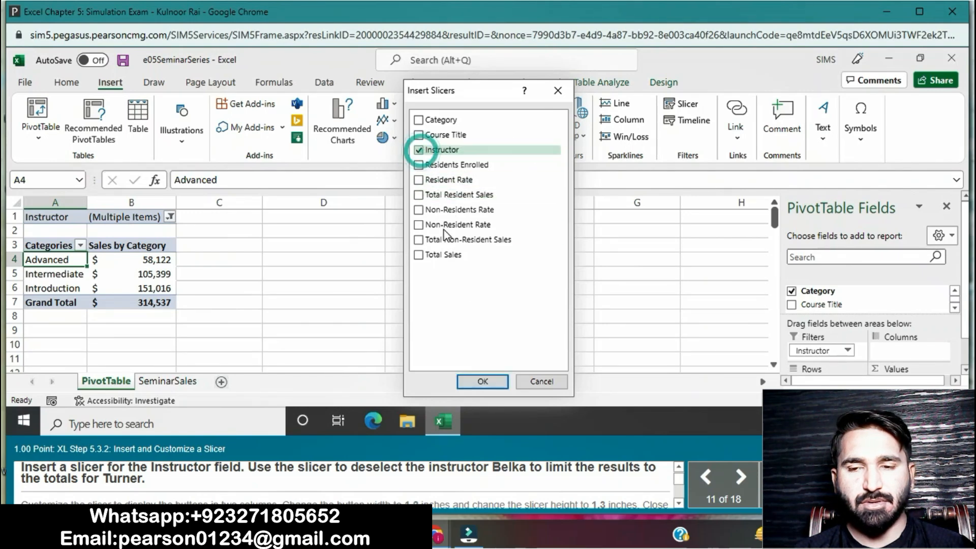
click(481, 381)
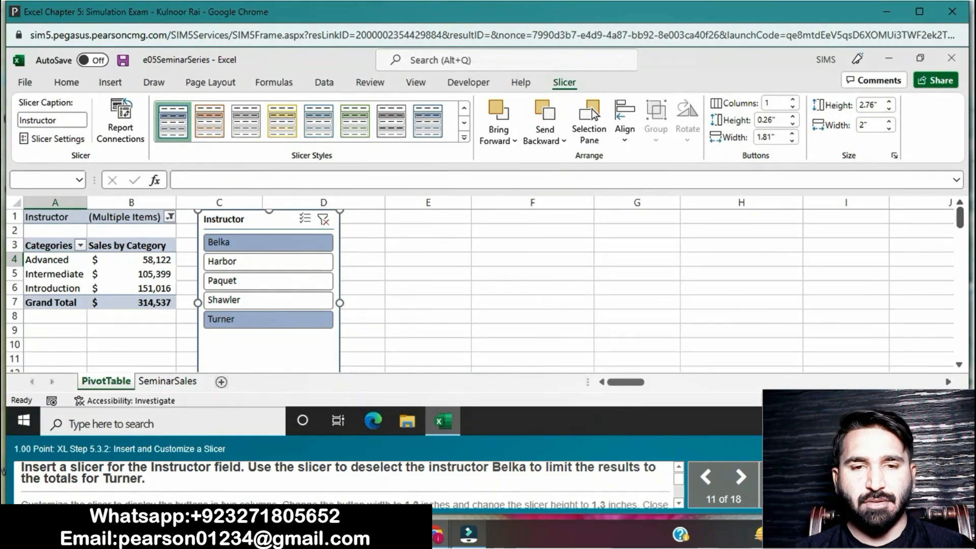
- Close the open Wondershare Filmora window
mouse_move(469, 536)
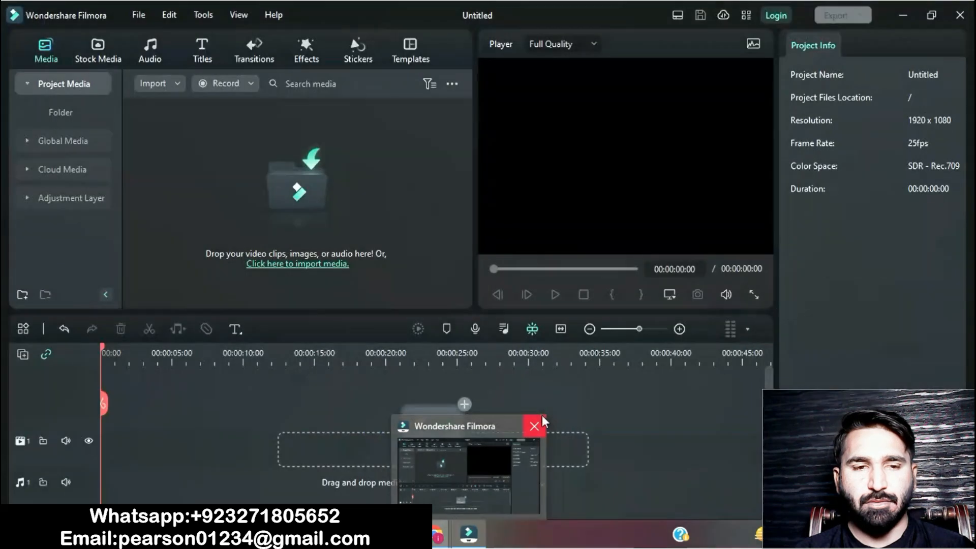
click(542, 416)
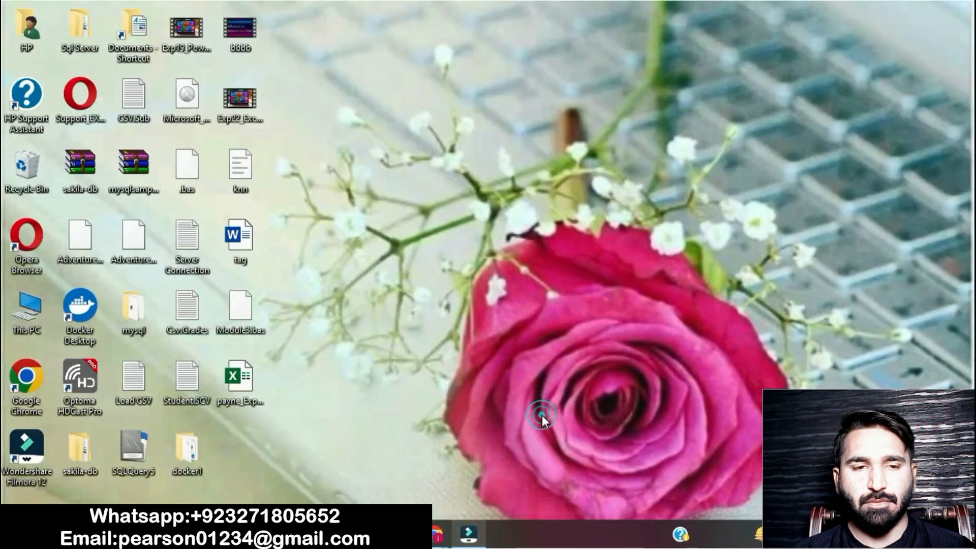